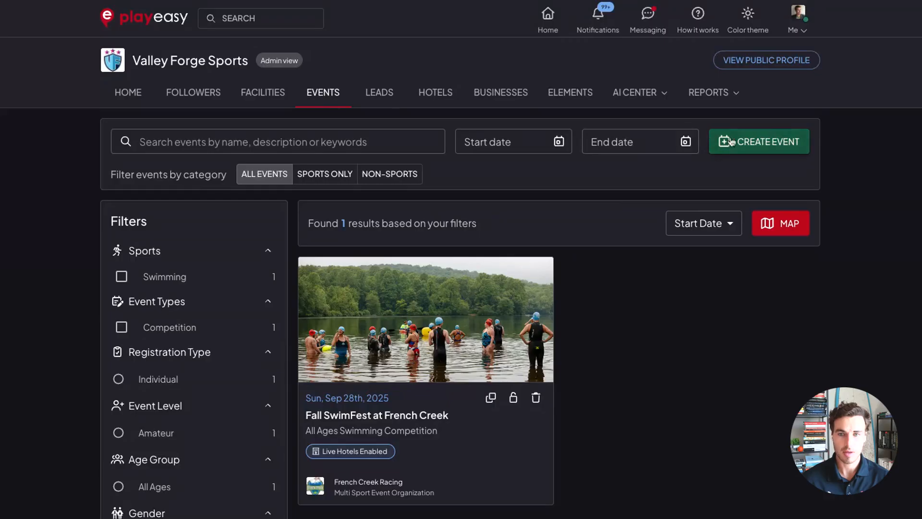
pyautogui.click(747, 151)
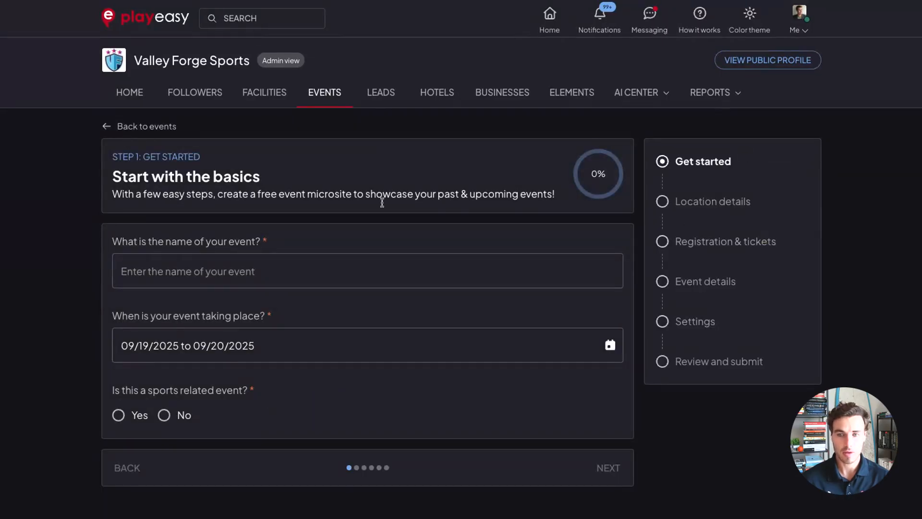
pyautogui.click(144, 127)
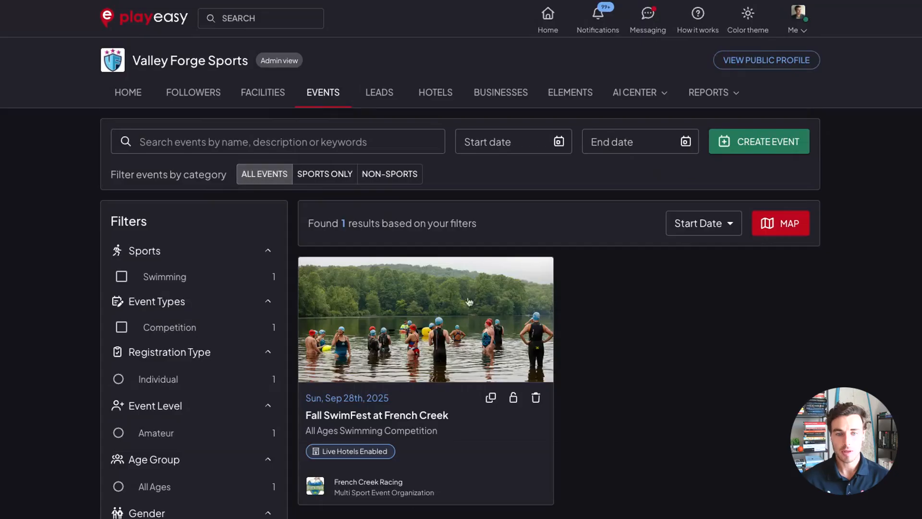
pyautogui.scroll(-2, 412, 269)
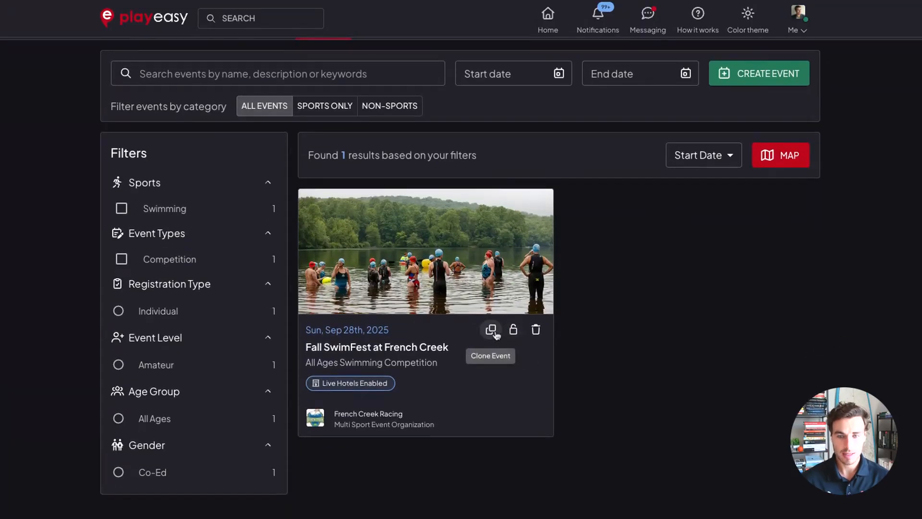
pyautogui.scroll(1, 508, 393)
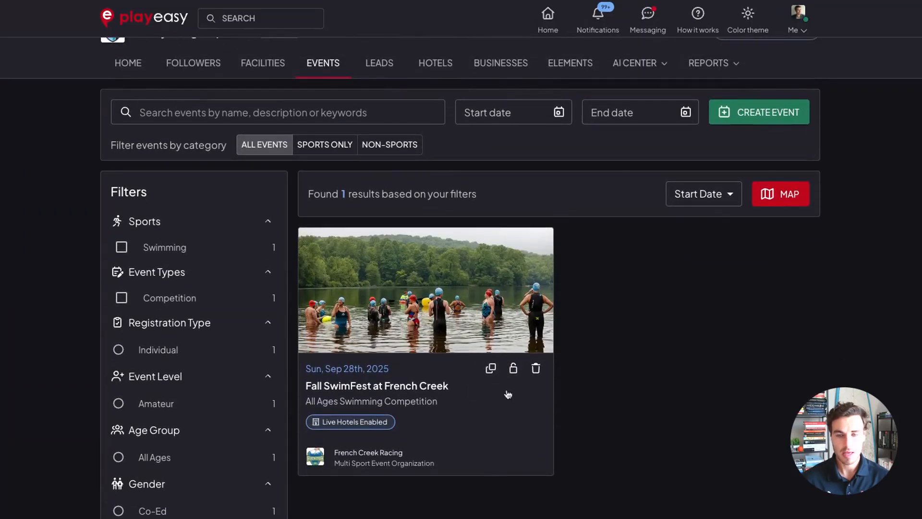
# Clone the Fall SwimFest at French Creek event.
pyautogui.click(490, 369)
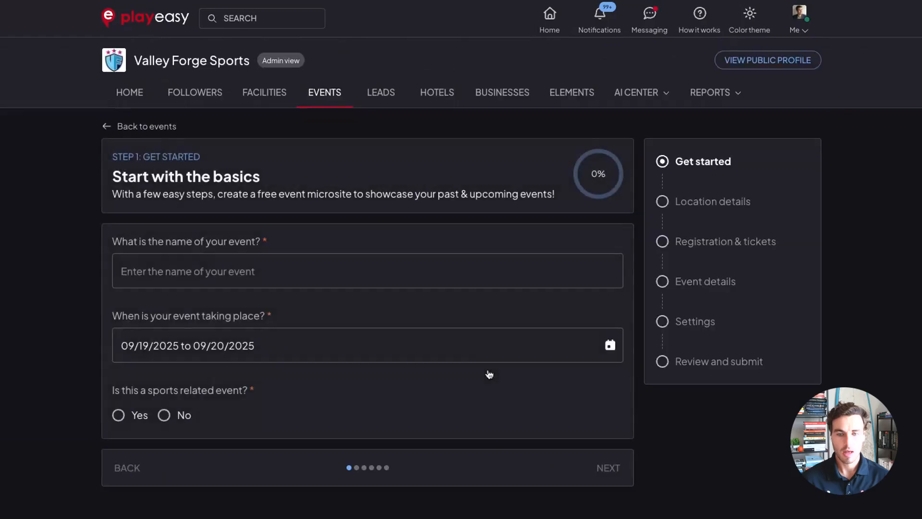
pyautogui.scroll(-3, 394, 315)
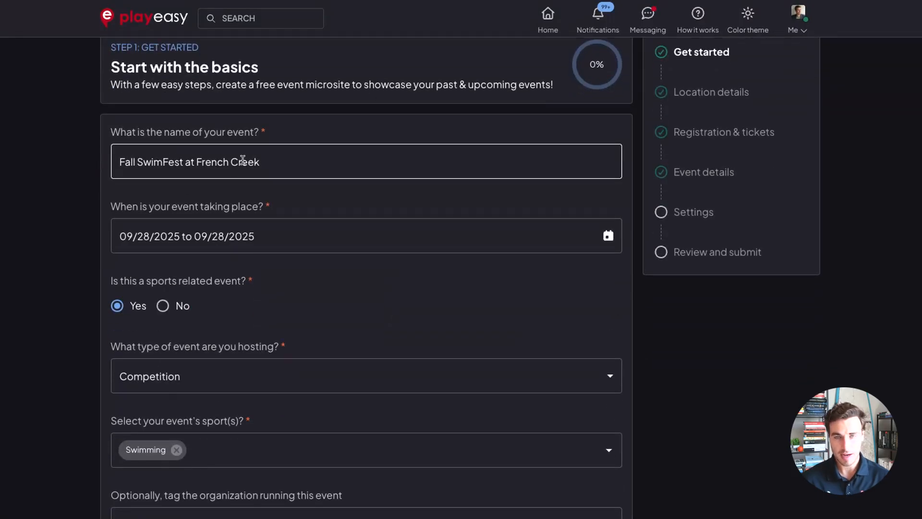
pyautogui.scroll(-1, 315, 223)
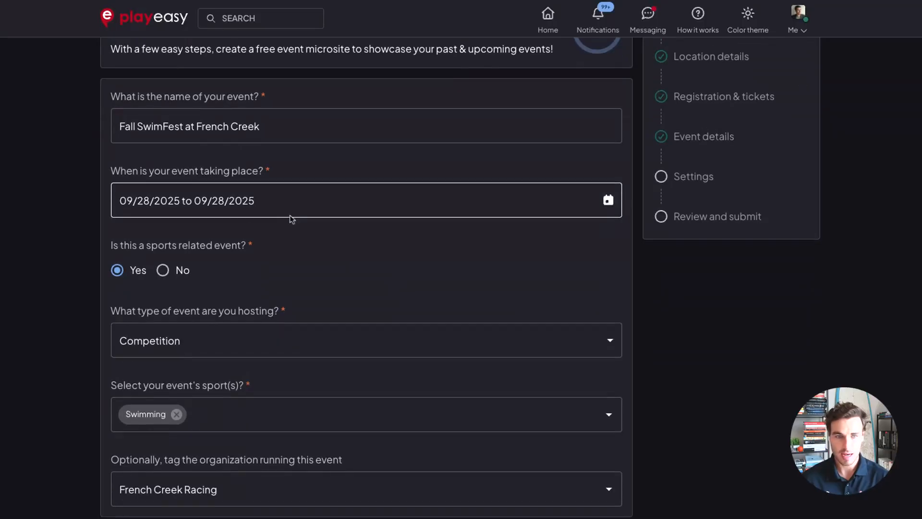
# Set the event dates to 10/10/2025 through 10/12/2025.
pyautogui.click(605, 201)
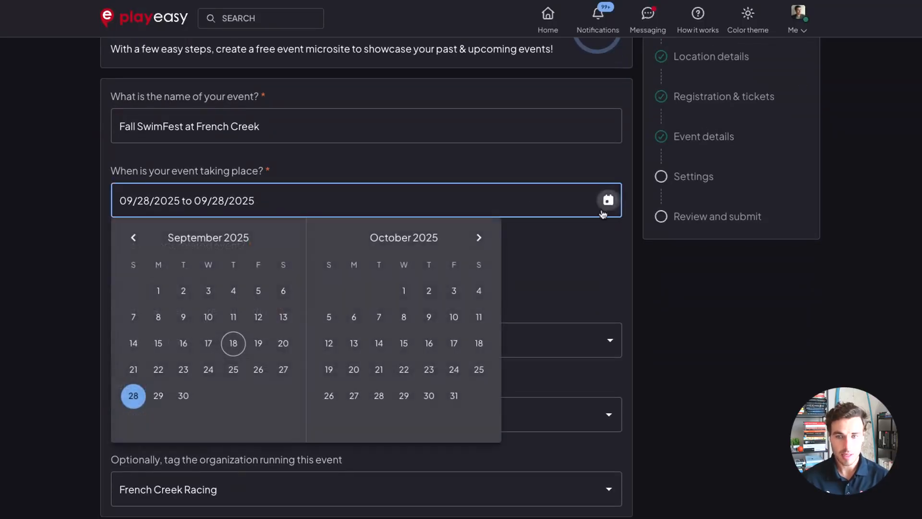
pyautogui.click(454, 316)
pyautogui.click(329, 343)
pyautogui.scroll(-2, 426, 315)
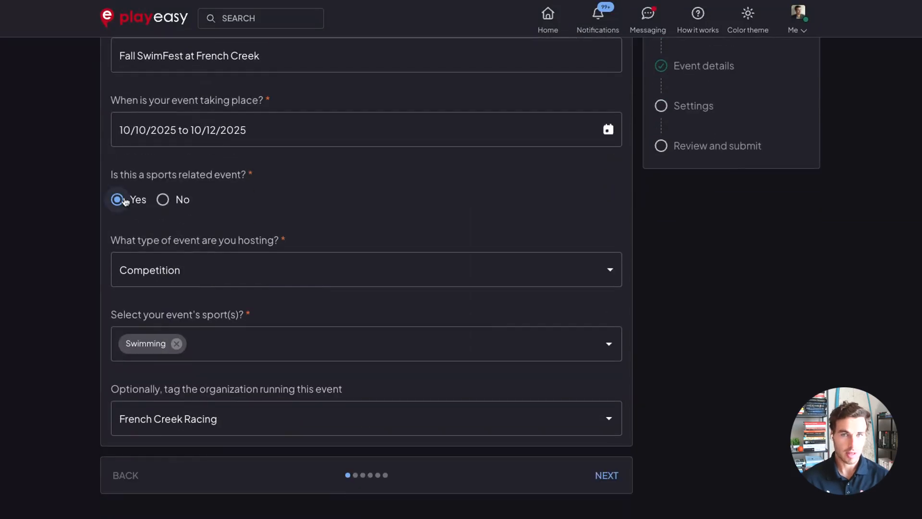
# Change the event type to Tournament.
pyautogui.click(287, 269)
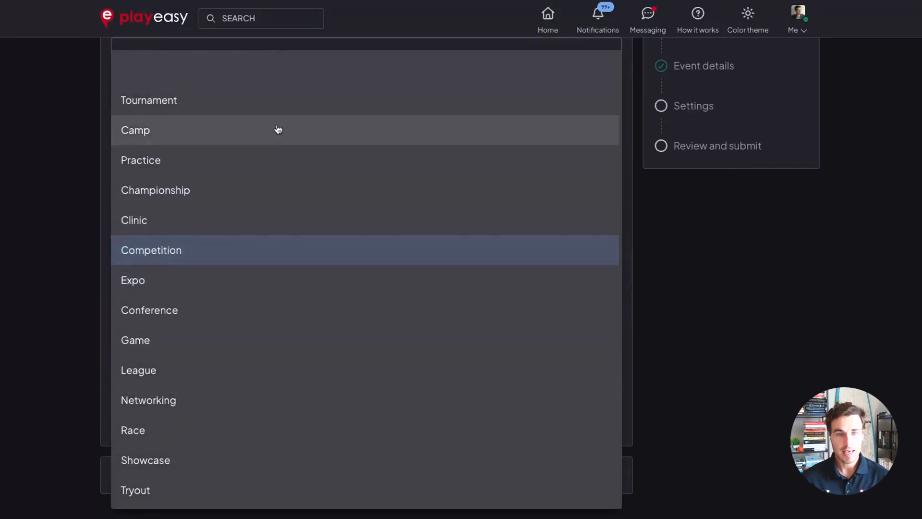
pyautogui.scroll(-3, 231, 375)
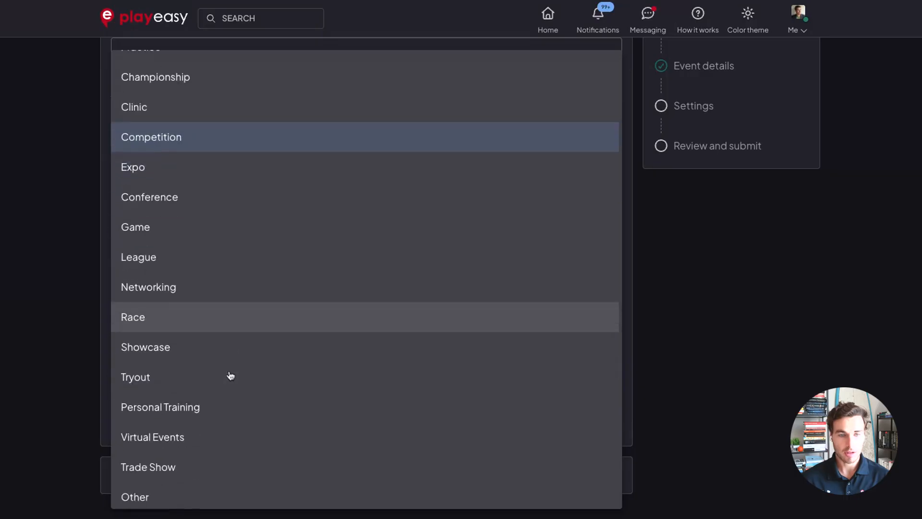
pyautogui.scroll(3, 231, 376)
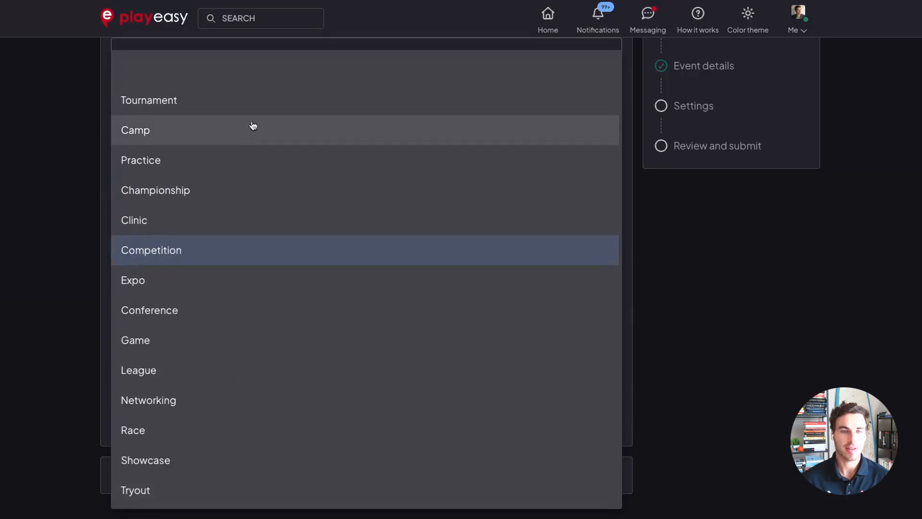
pyautogui.click(253, 111)
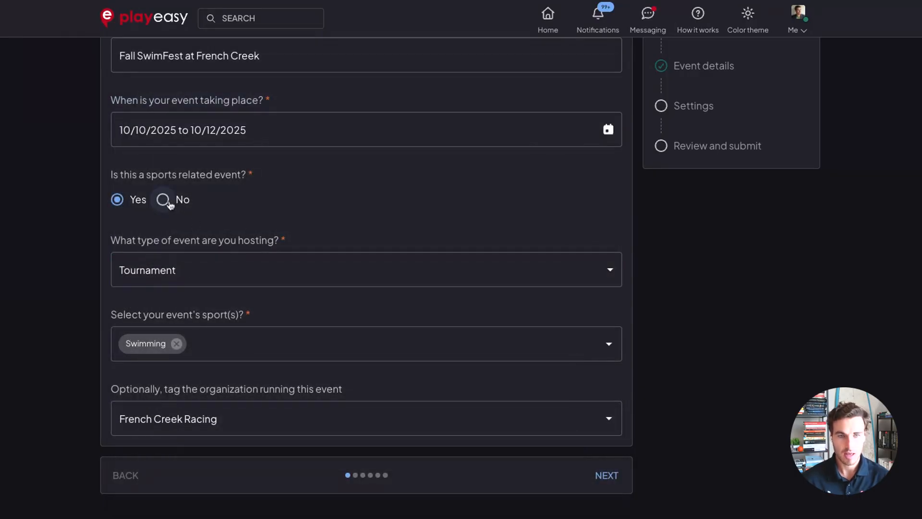
# Mark the event as not sports related to browse its event types, then mark it as sports related again.
pyautogui.click(168, 201)
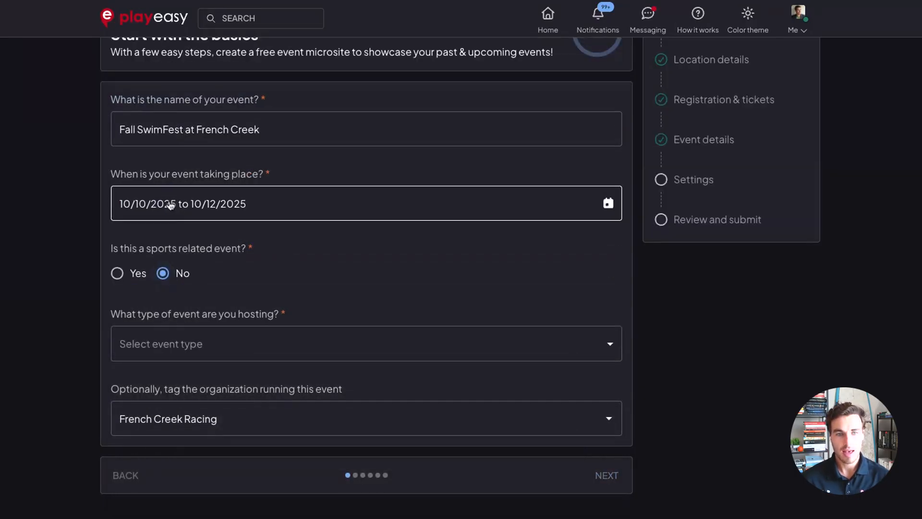
pyautogui.click(270, 347)
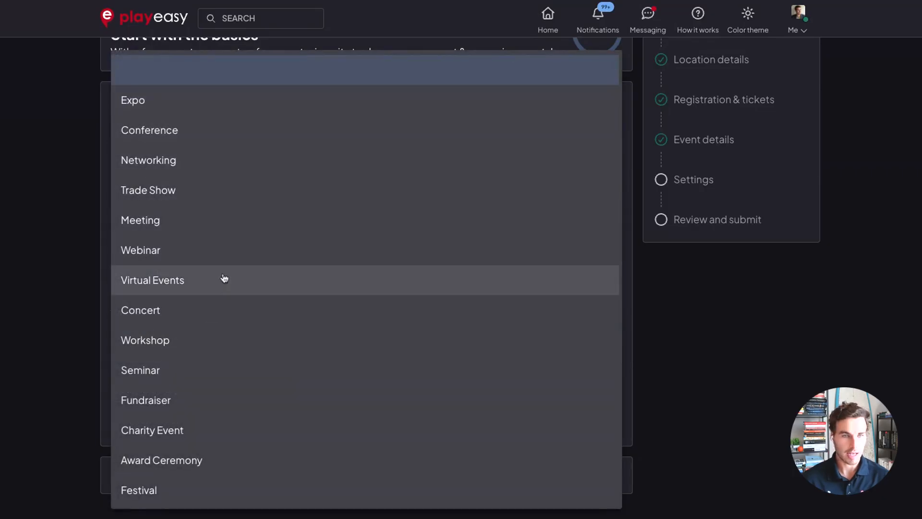
pyautogui.scroll(-3, 219, 369)
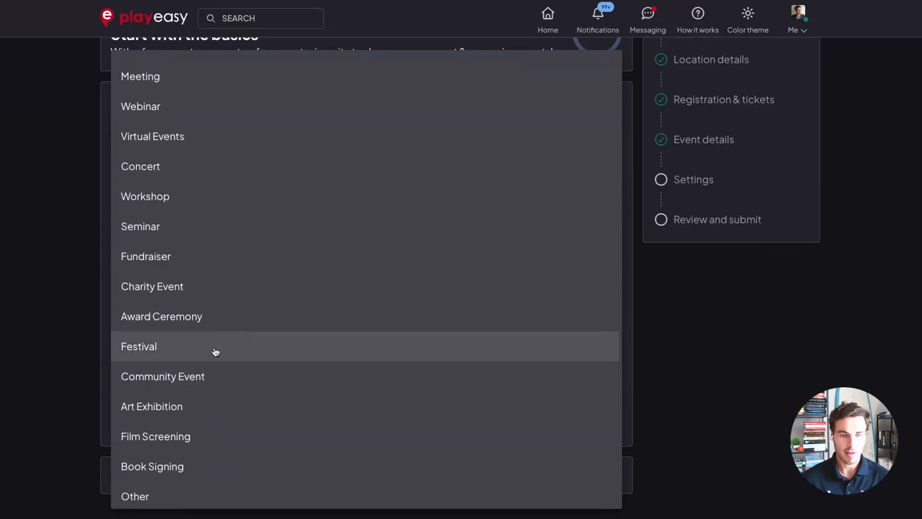
pyautogui.scroll(3, 253, 314)
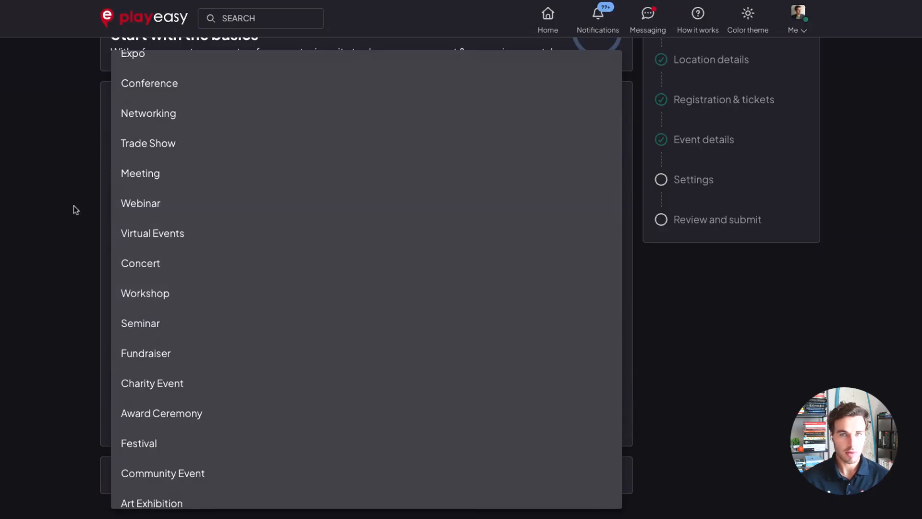
pyautogui.click(32, 209)
pyautogui.click(117, 270)
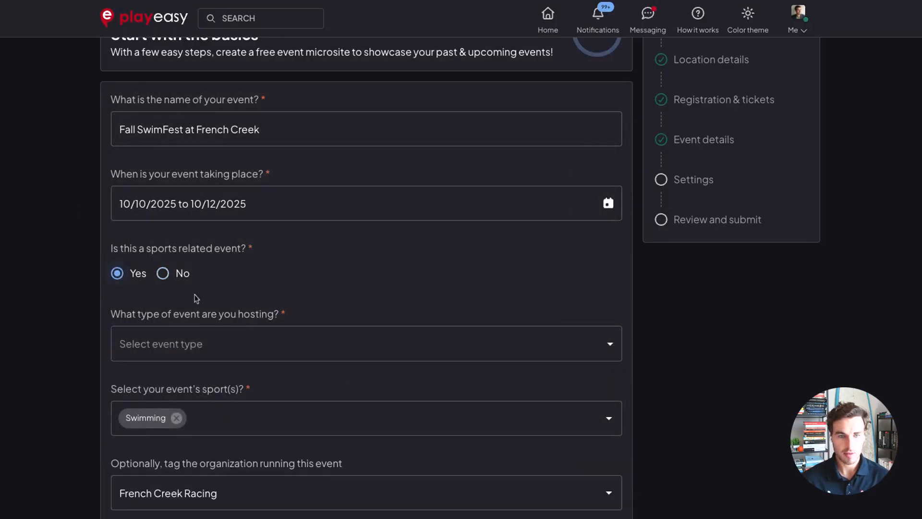
# Select Tournament as the event type.
pyautogui.scroll(-1, 196, 298)
pyautogui.click(229, 272)
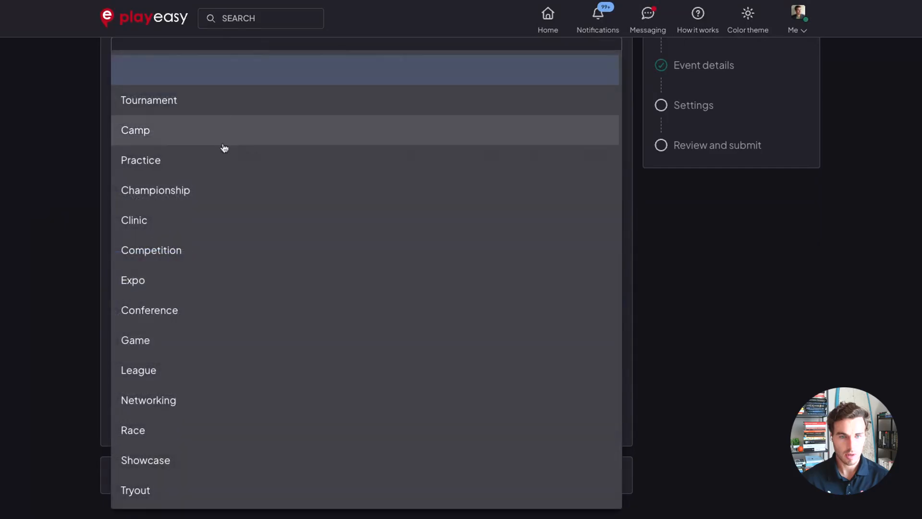
pyautogui.click(225, 104)
# Add Stunt as a second sport, then remove it.
pyautogui.click(249, 343)
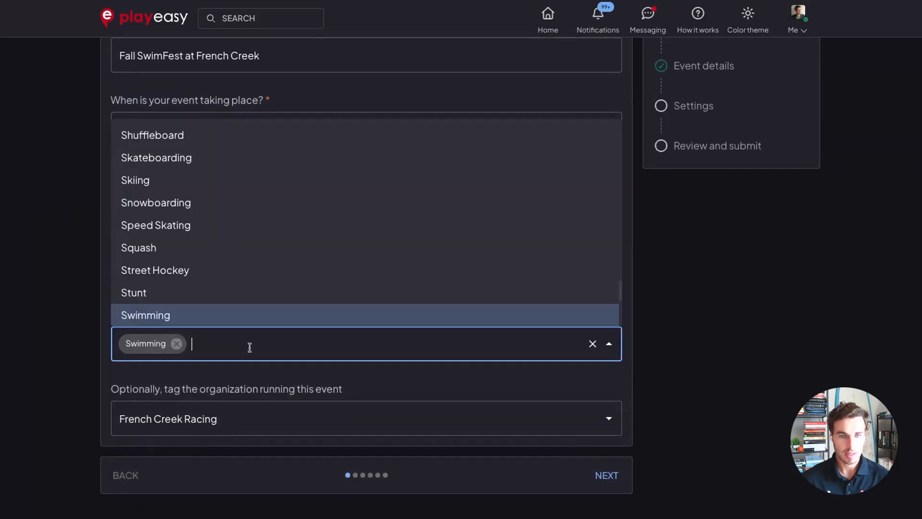
pyautogui.click(208, 293)
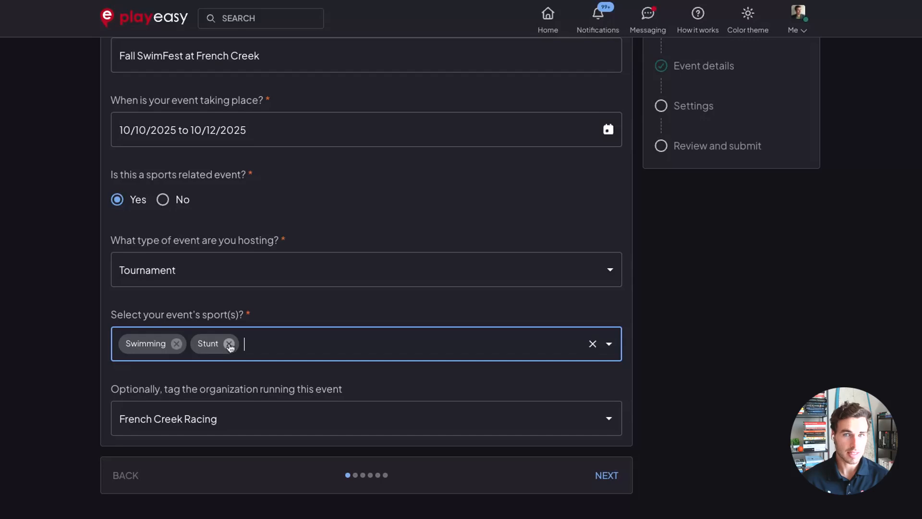
pyautogui.click(230, 344)
pyautogui.click(372, 384)
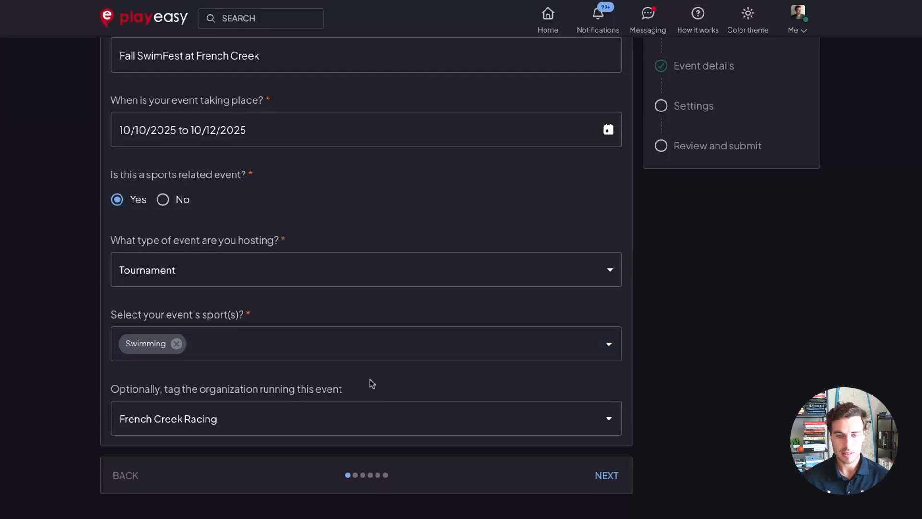
# Select French Creek Racing as the organization running the event.
pyautogui.click(317, 418)
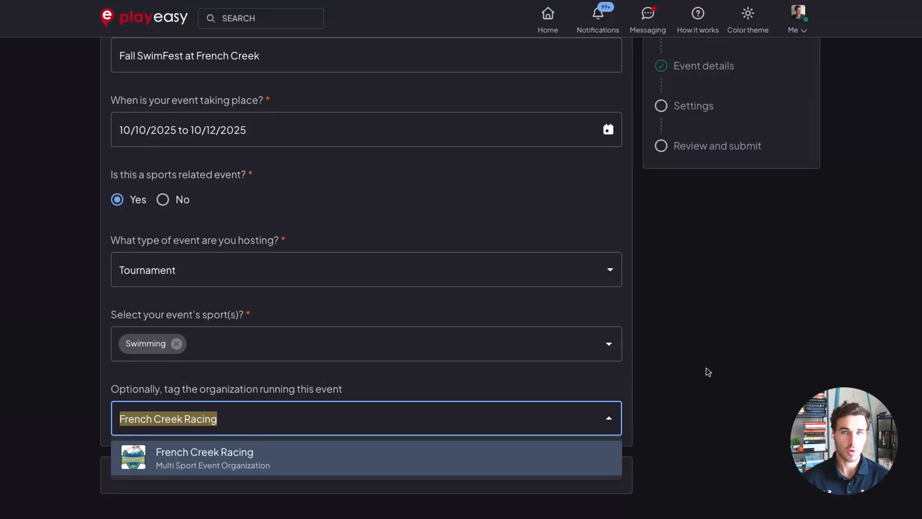
pyautogui.click(464, 451)
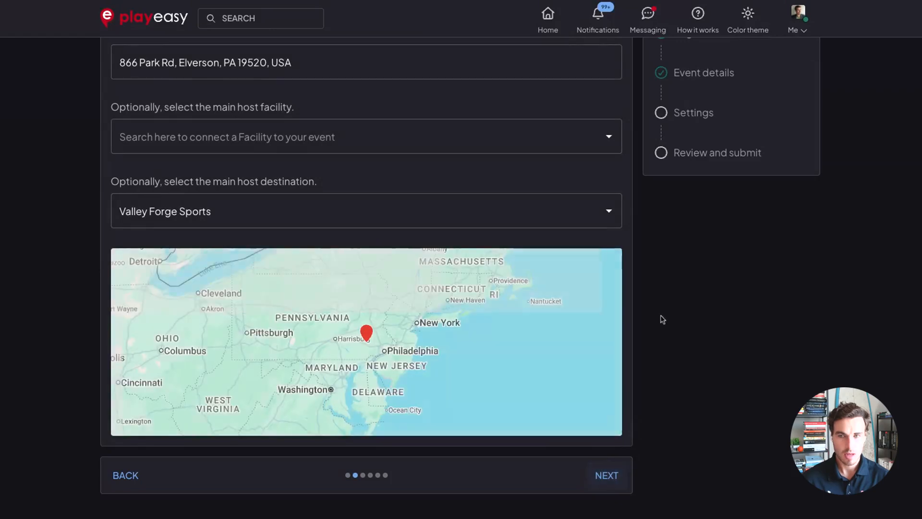
# Browse the list of host facilities without selecting one.
pyautogui.scroll(2, 662, 317)
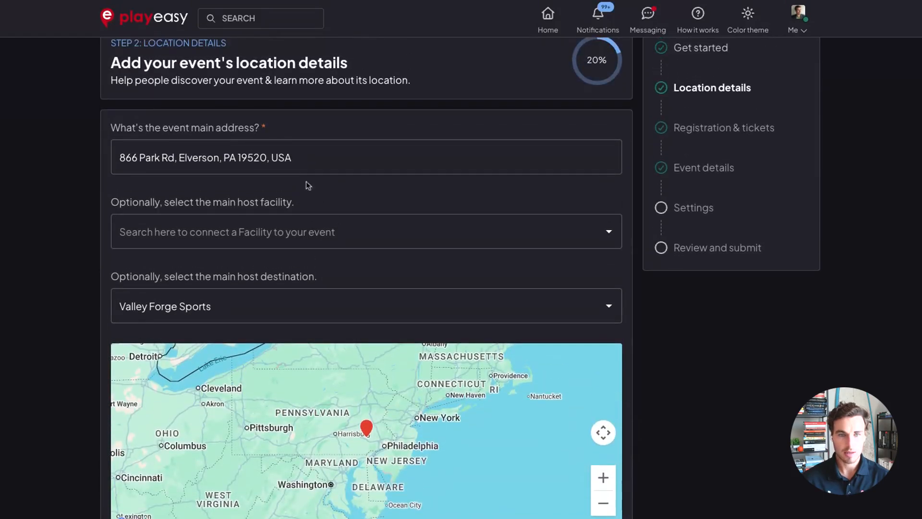
pyautogui.scroll(-1, 82, 218)
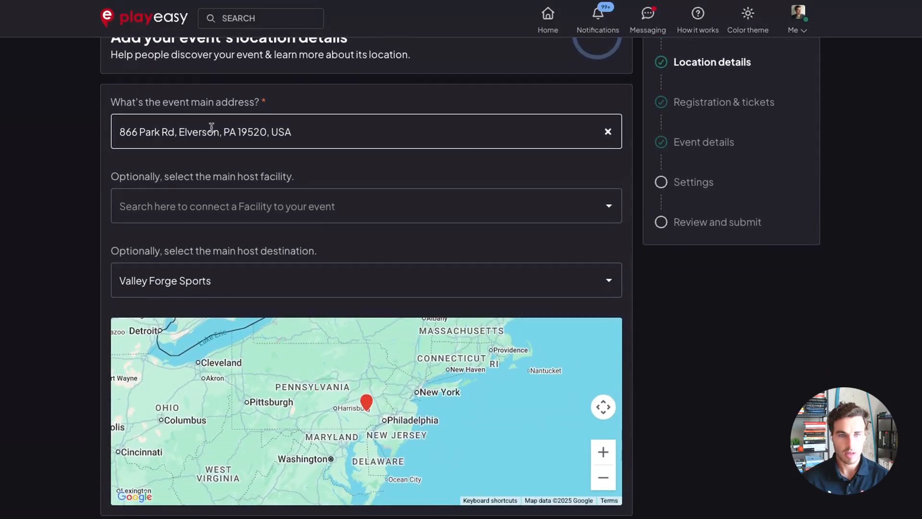
pyautogui.scroll(-1, 95, 170)
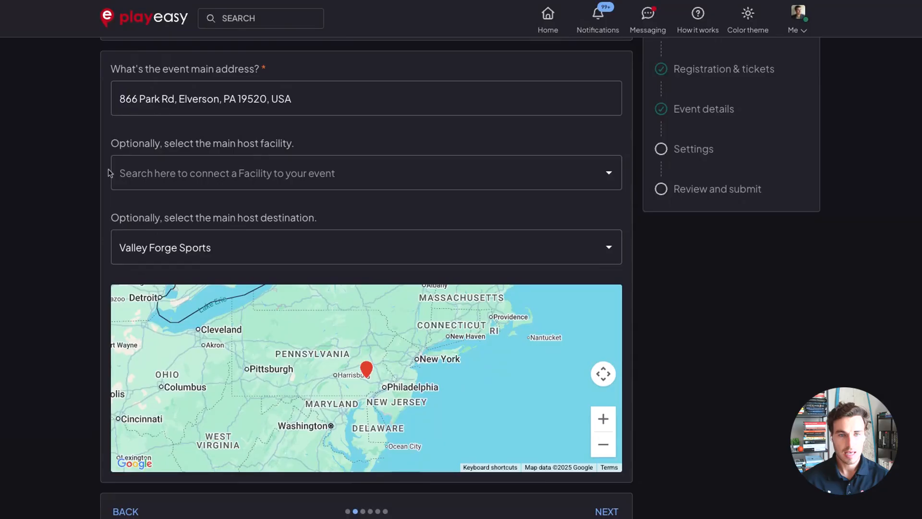
pyautogui.click(206, 166)
pyautogui.scroll(-3, 125, 341)
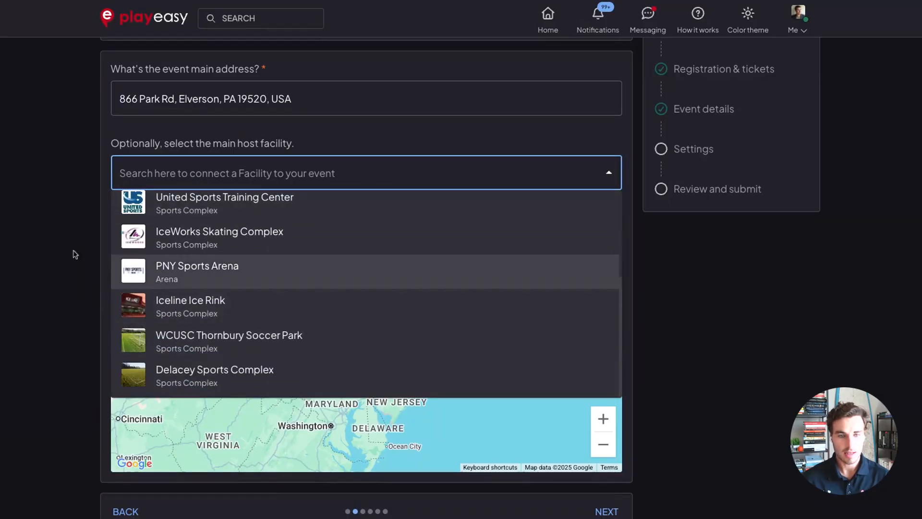
pyautogui.click(59, 240)
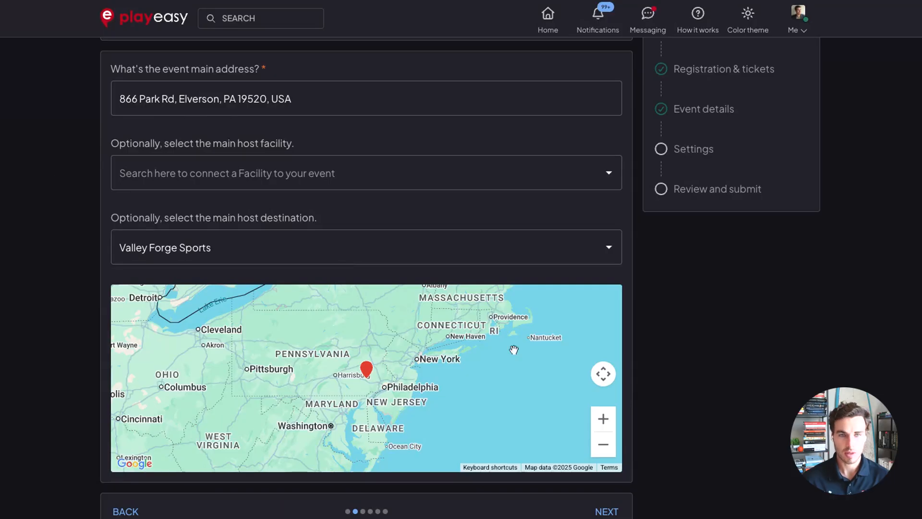
# Zoom the location map in on the event address.
pyautogui.click(604, 419)
pyautogui.click(603, 421)
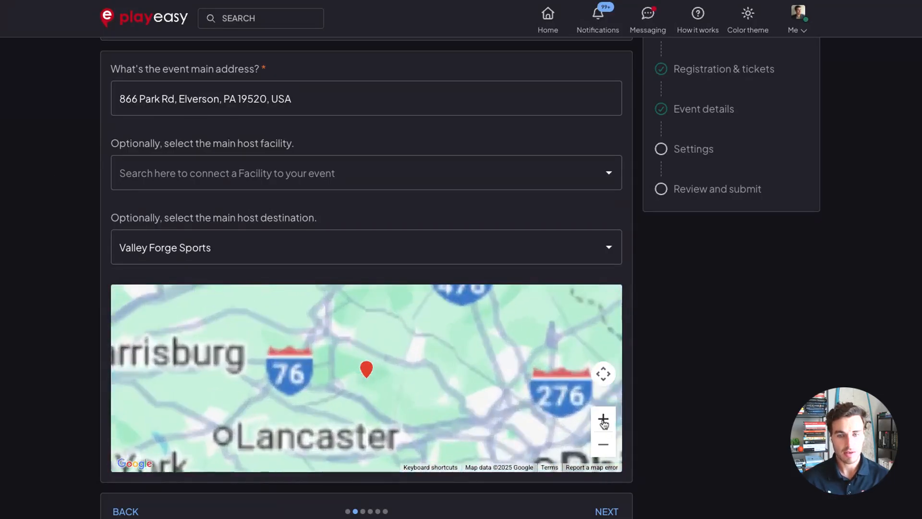
pyautogui.click(603, 420)
pyautogui.click(603, 420)
pyautogui.click(603, 421)
pyautogui.click(603, 420)
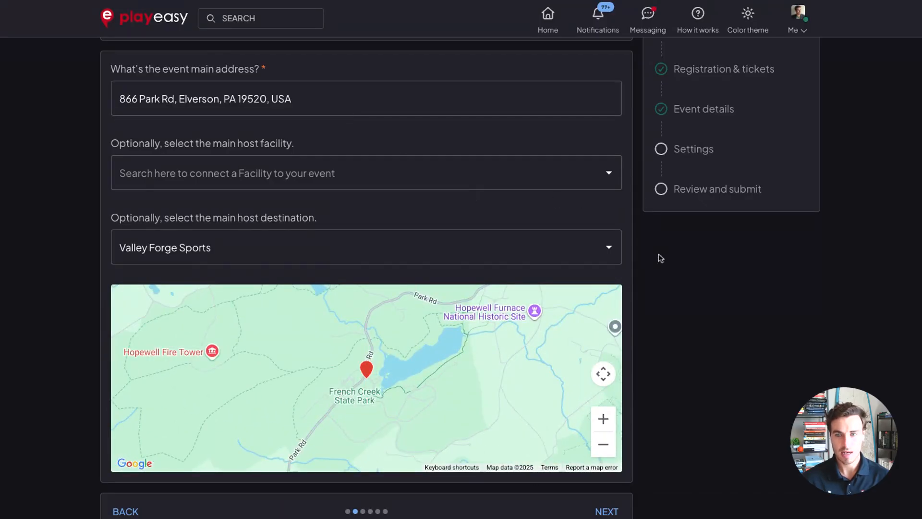
# Continue to the registration and tickets step.
pyautogui.scroll(-1, 661, 260)
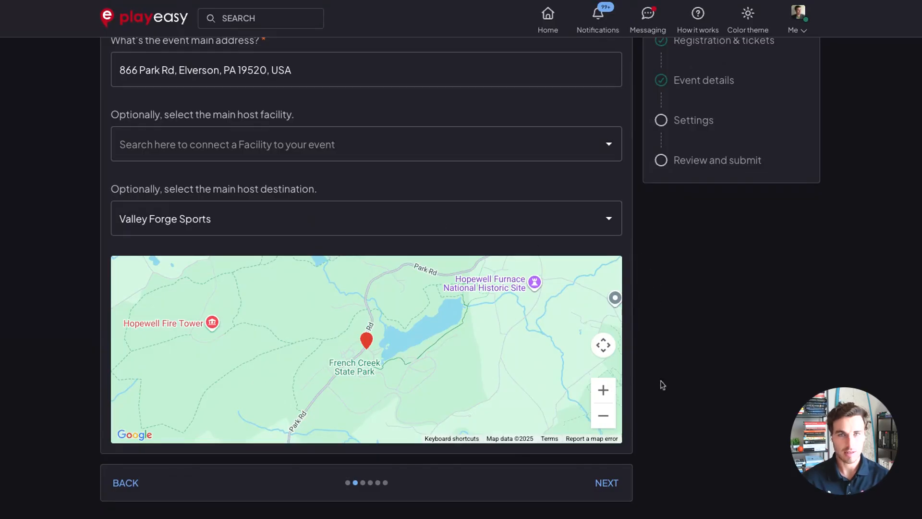
pyautogui.scroll(-1, 662, 403)
pyautogui.click(609, 475)
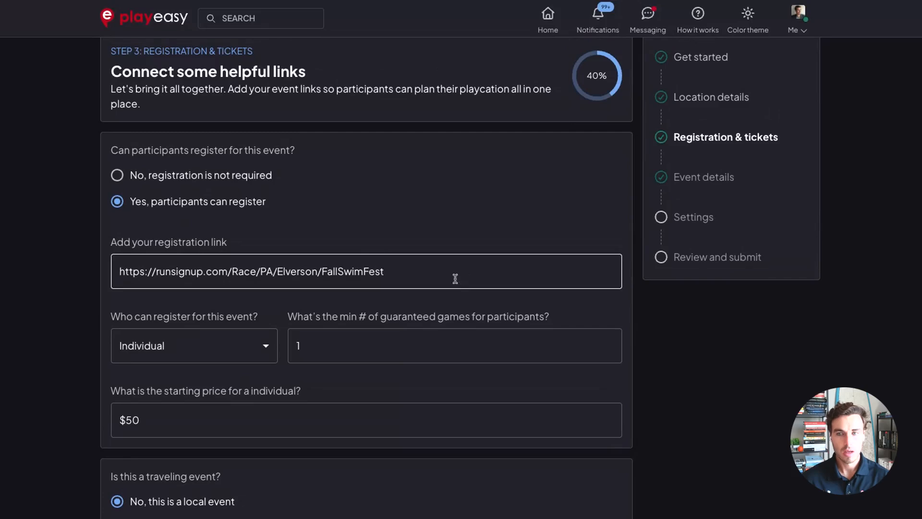
# Set registration to not required for this event.
pyautogui.scroll(-2, 383, 224)
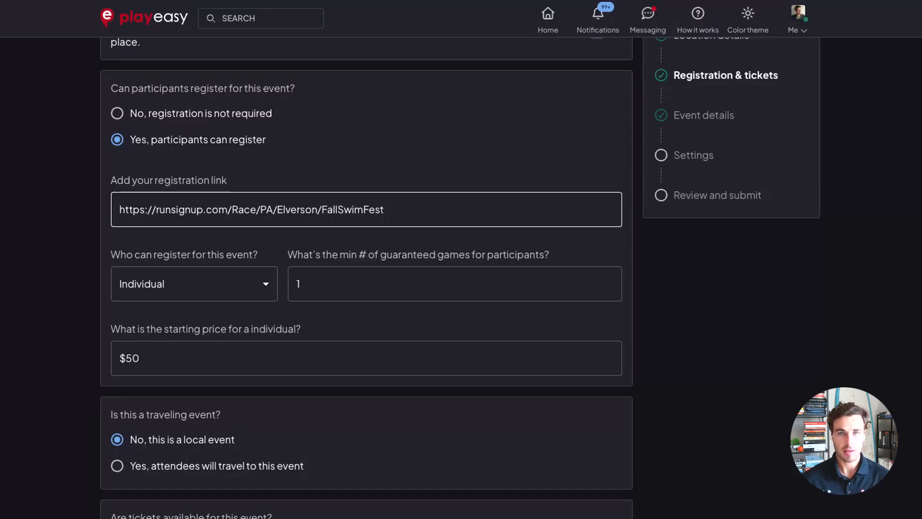
pyautogui.click(200, 116)
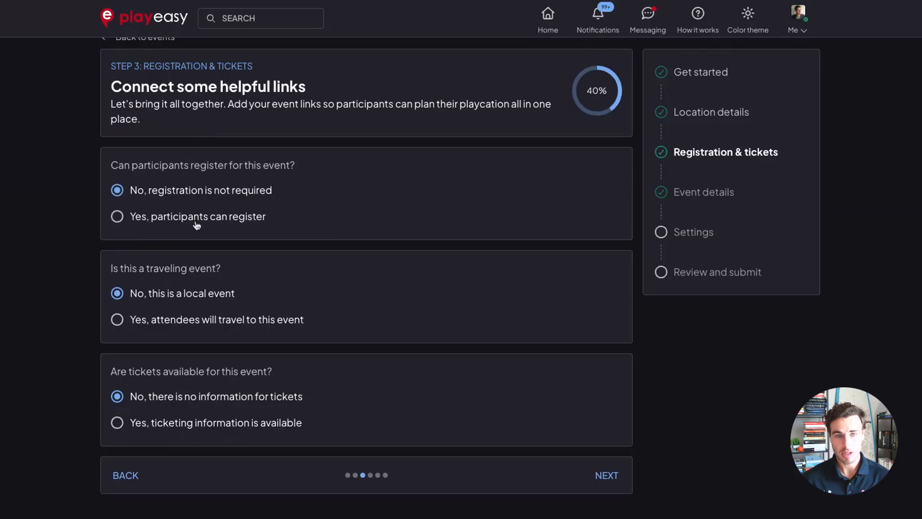
# Allow participants to register for the event, keeping the existing registration link and Individual registration type.
pyautogui.click(199, 222)
pyautogui.scroll(-2, 201, 227)
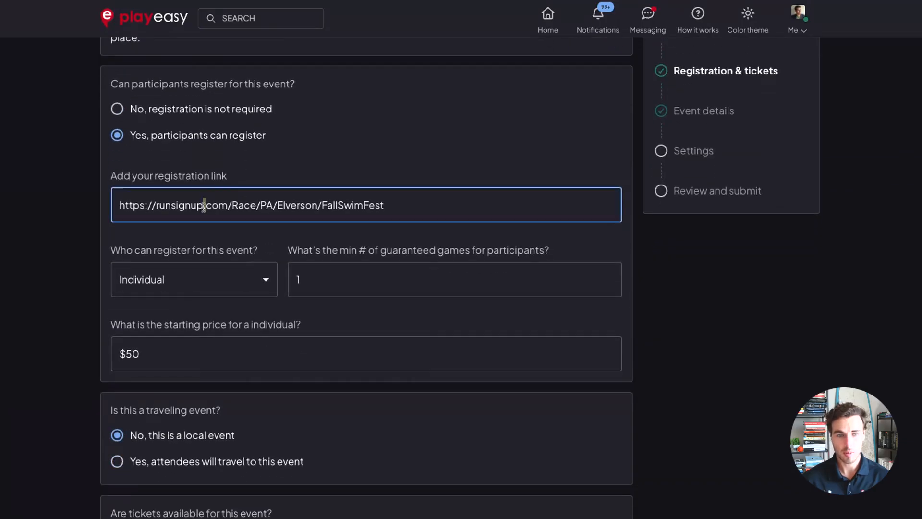
pyautogui.tripleClick(203, 206)
pyautogui.click(254, 247)
pyautogui.scroll(-2, 288, 248)
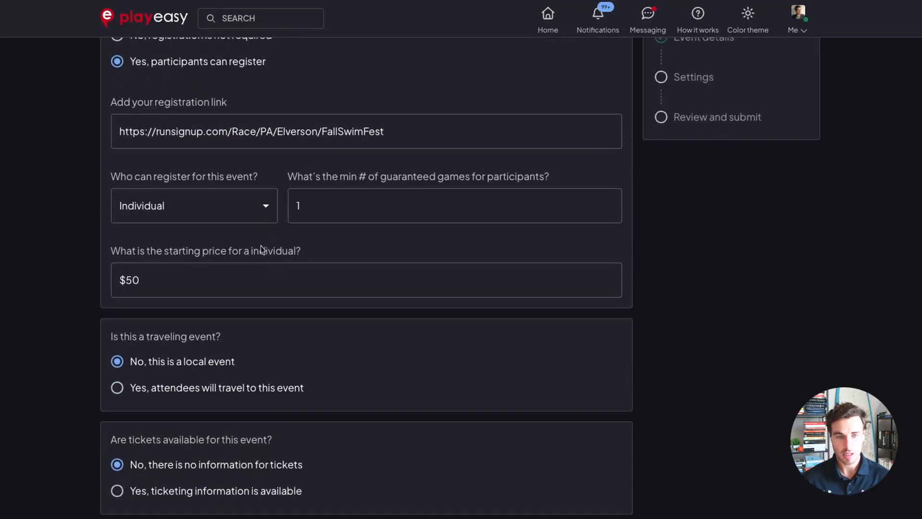
pyautogui.click(226, 205)
pyautogui.click(307, 239)
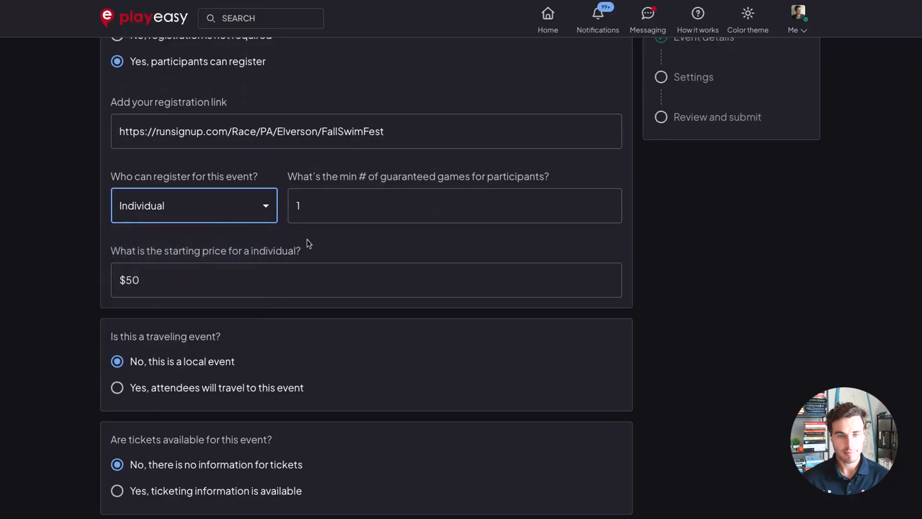
pyautogui.scroll(-1, 307, 239)
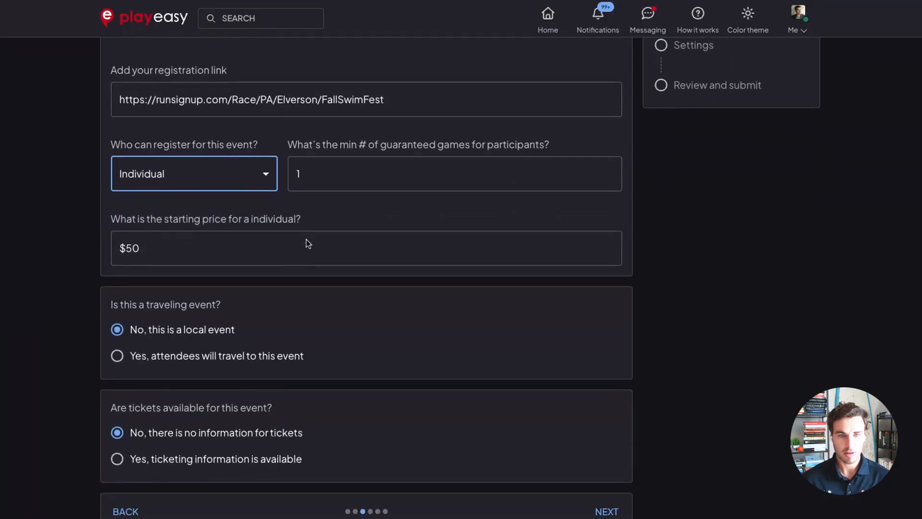
pyautogui.scroll(-1, 307, 239)
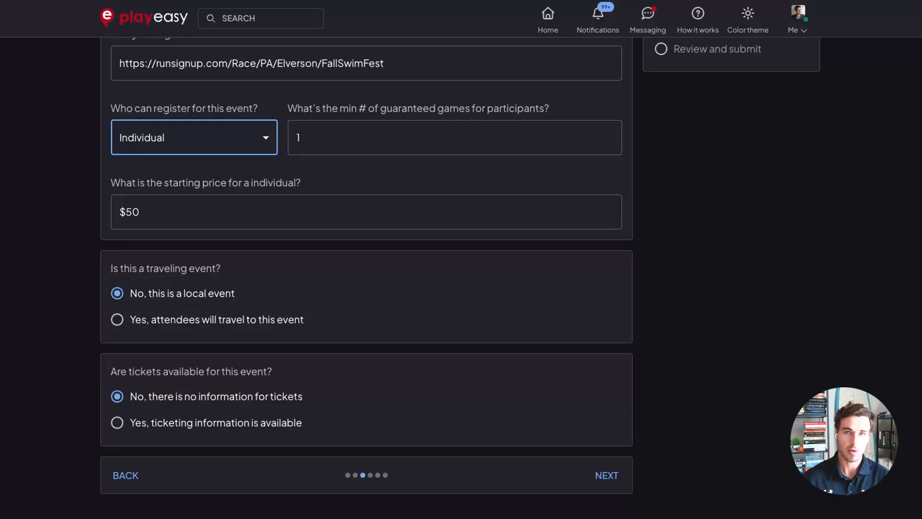
pyautogui.click(216, 319)
pyautogui.scroll(-1, 218, 344)
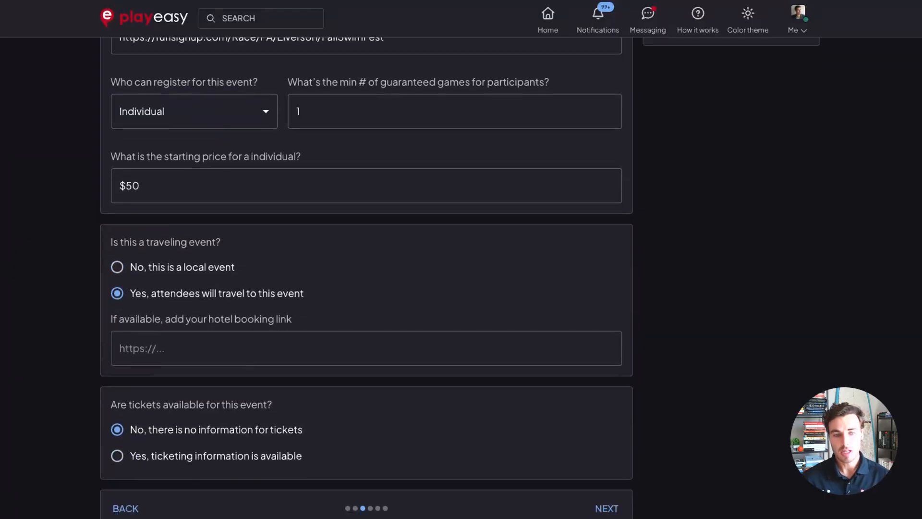
pyautogui.click(217, 344)
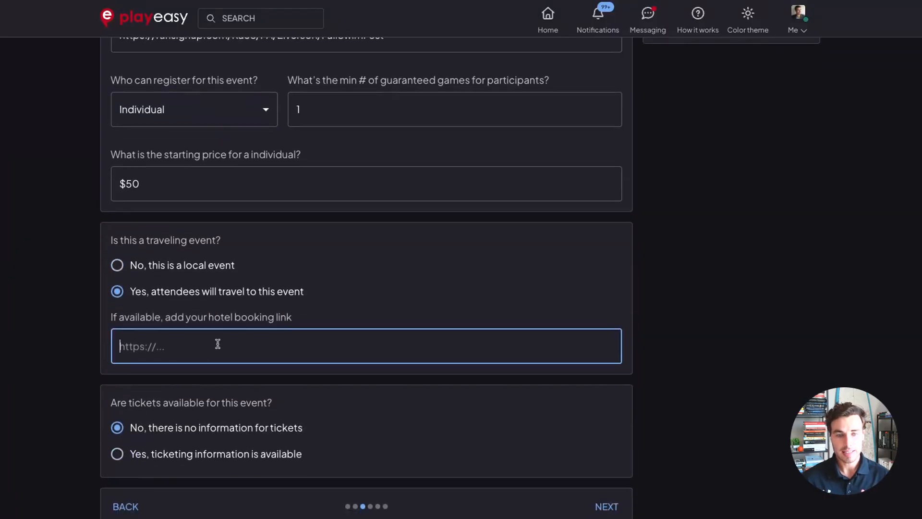
pyautogui.click(214, 270)
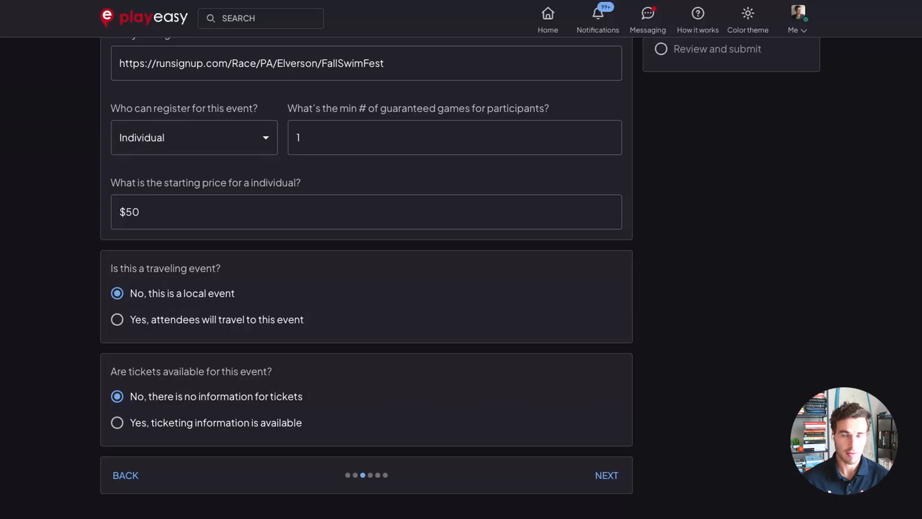
pyautogui.click(251, 422)
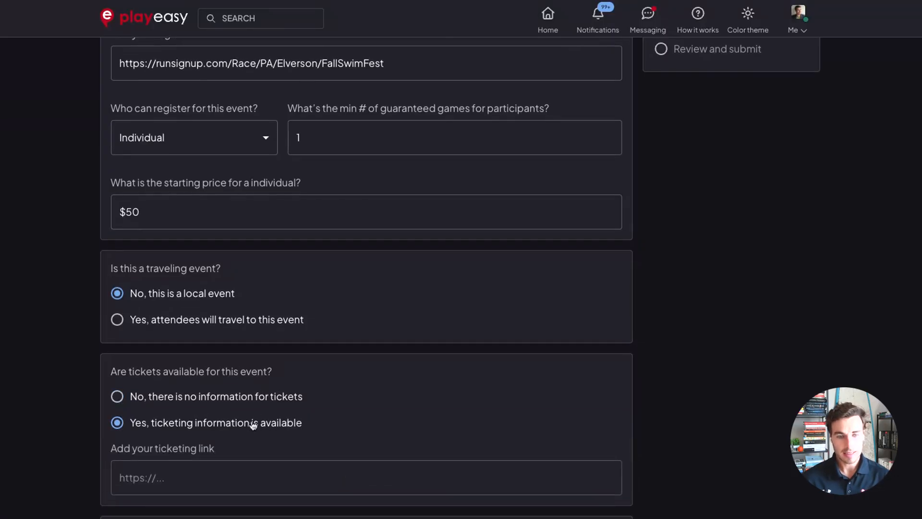
pyautogui.scroll(-1, 291, 396)
pyautogui.click(248, 339)
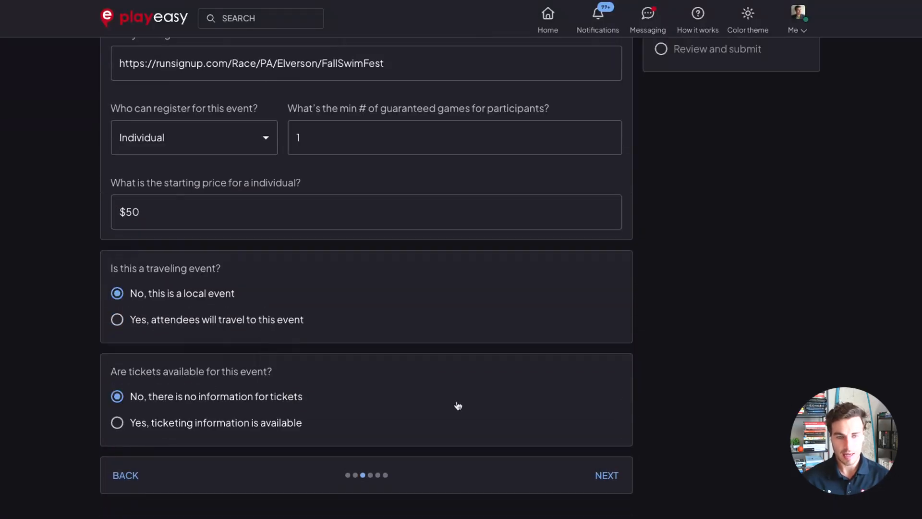
# Advance to the event details step and review the participant and spectator counts, age range, gender and description.
pyautogui.click(607, 485)
pyautogui.click(379, 166)
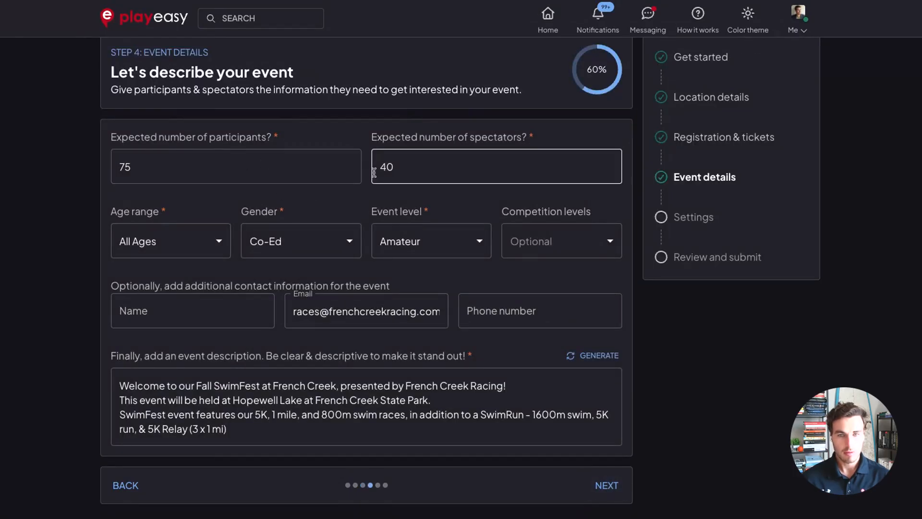
pyautogui.click(333, 163)
pyautogui.click(421, 166)
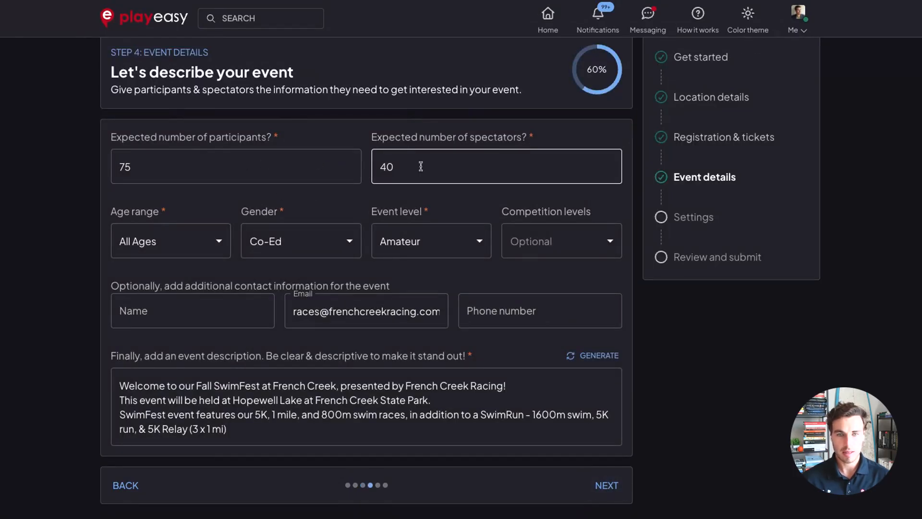
pyautogui.scroll(-1, 291, 210)
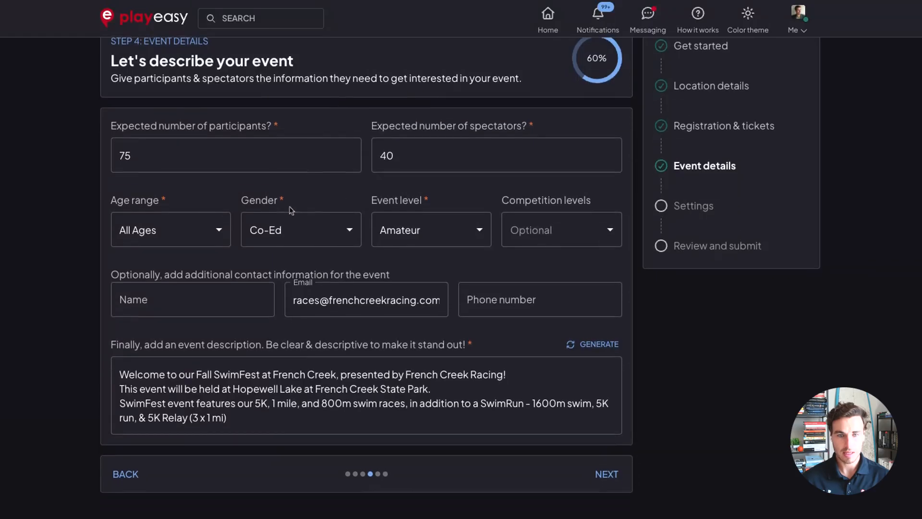
pyautogui.click(206, 244)
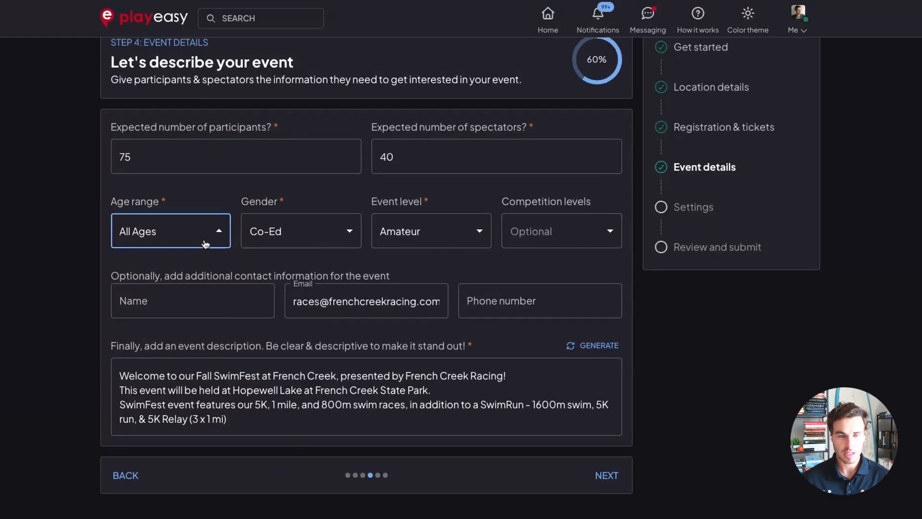
pyautogui.click(321, 240)
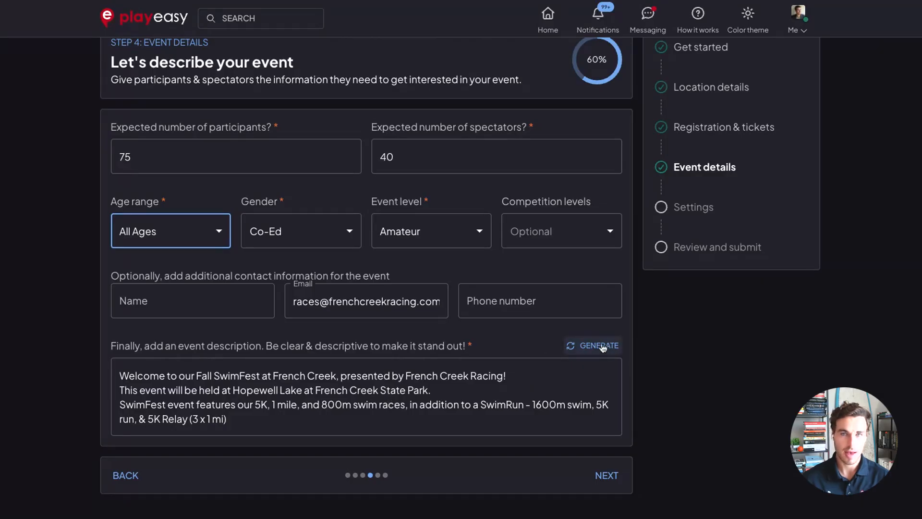
pyautogui.scroll(1, 634, 350)
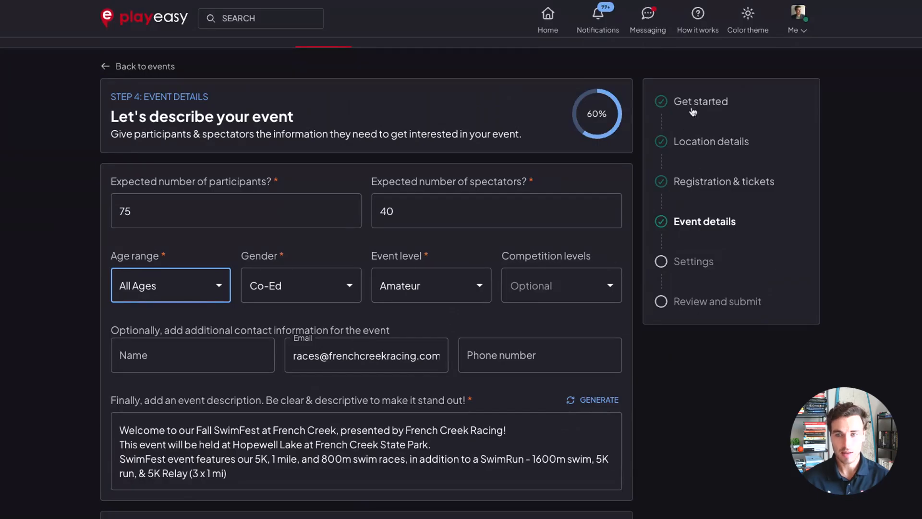
pyautogui.scroll(-1, 672, 373)
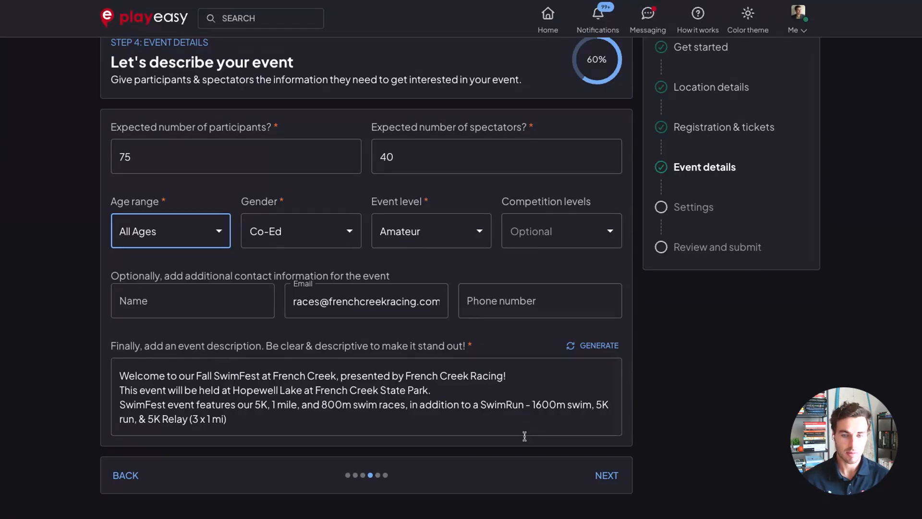
# On the settings step, enable live hotel rates and show hotels up to 20 miles away.
pyautogui.click(614, 476)
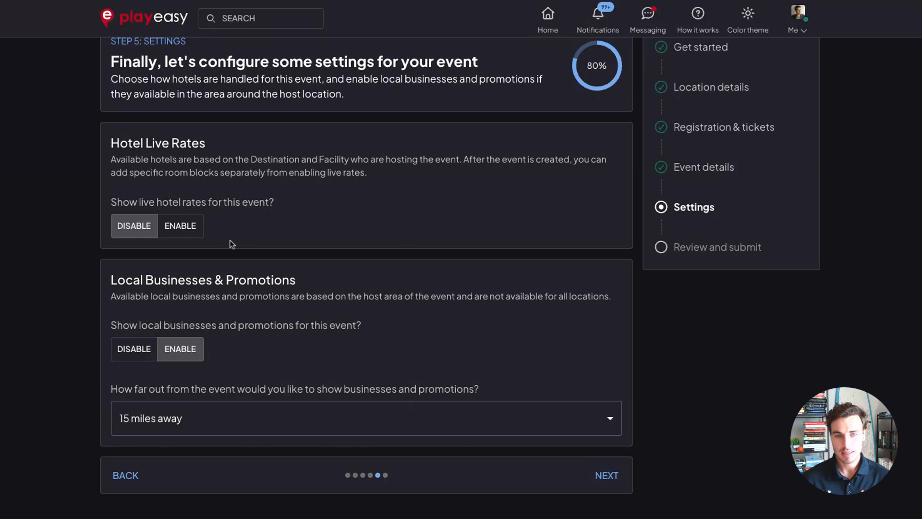
pyautogui.click(188, 230)
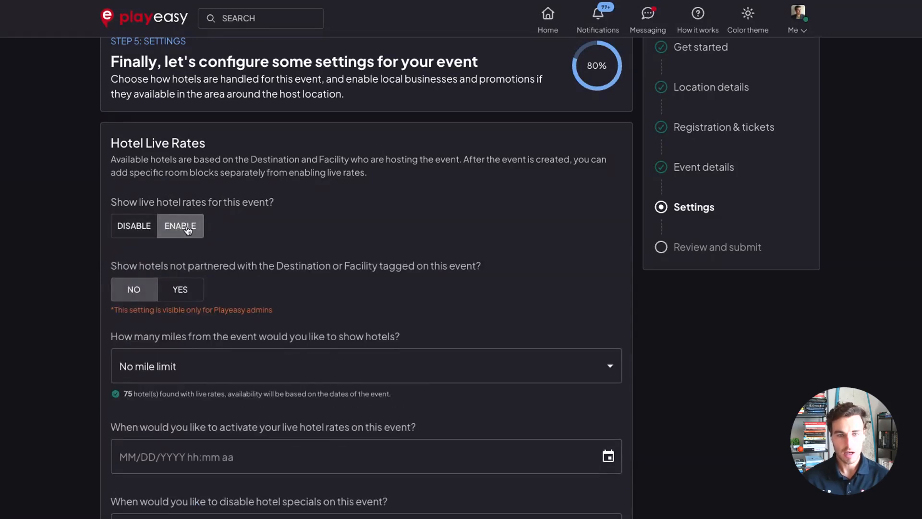
pyautogui.scroll(-2, 253, 258)
pyautogui.click(253, 258)
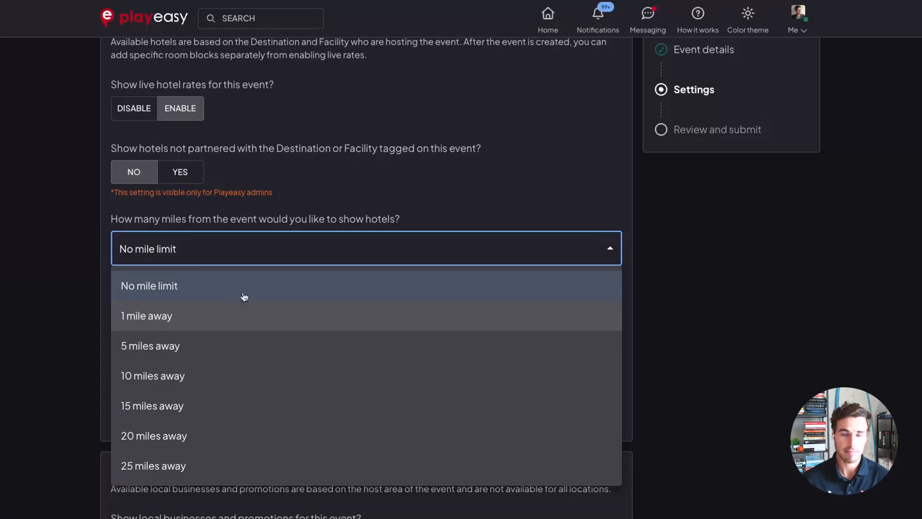
pyautogui.click(264, 172)
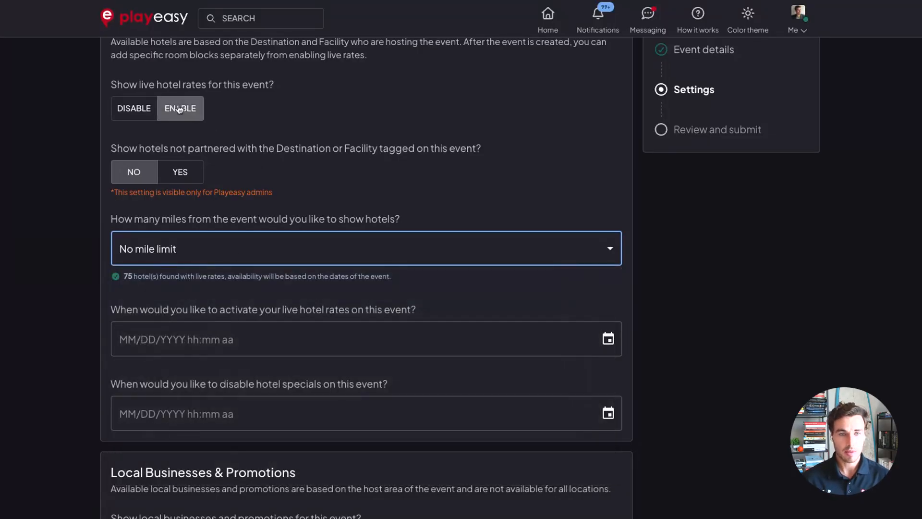
pyautogui.click(139, 109)
pyautogui.scroll(-2, 356, 207)
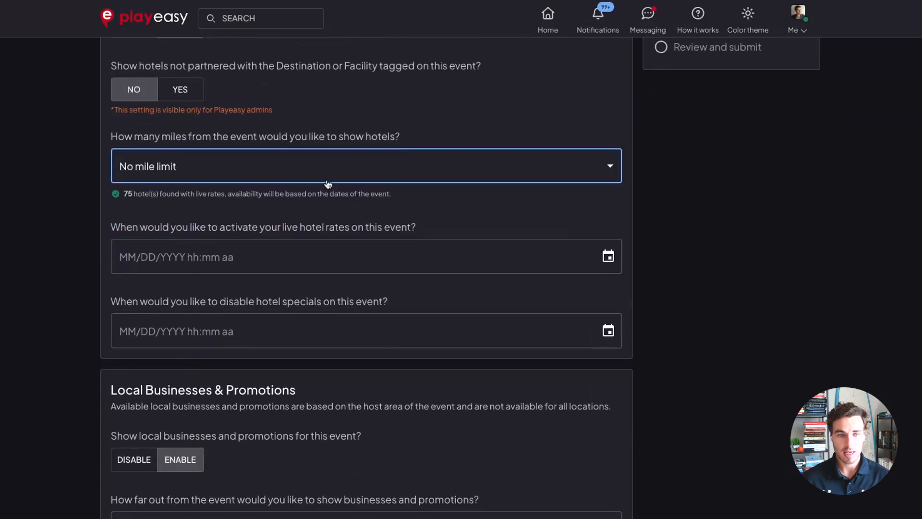
pyautogui.click(329, 174)
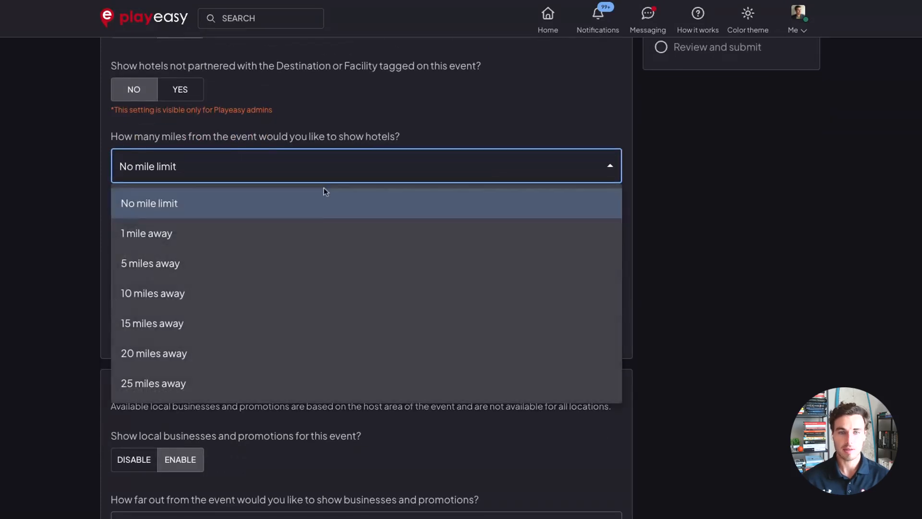
pyautogui.click(270, 352)
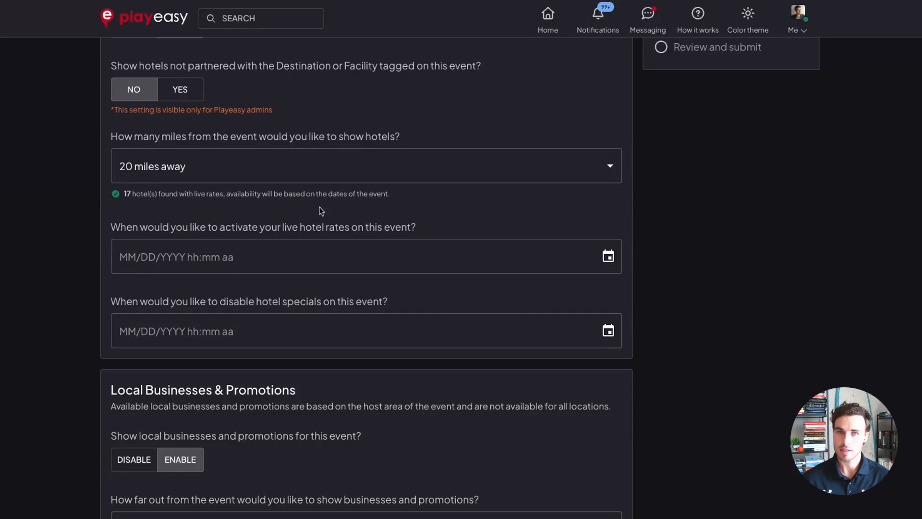
# Leave the hotel rate activation dates empty, continue to the review step and submit the event.
pyautogui.scroll(-1, 319, 208)
pyautogui.scroll(-1, 315, 209)
pyautogui.click(325, 165)
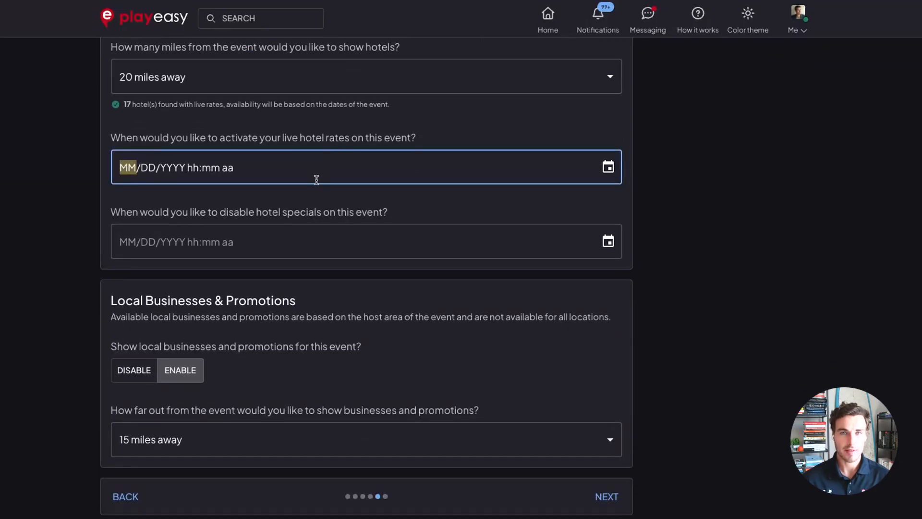
pyautogui.click(330, 201)
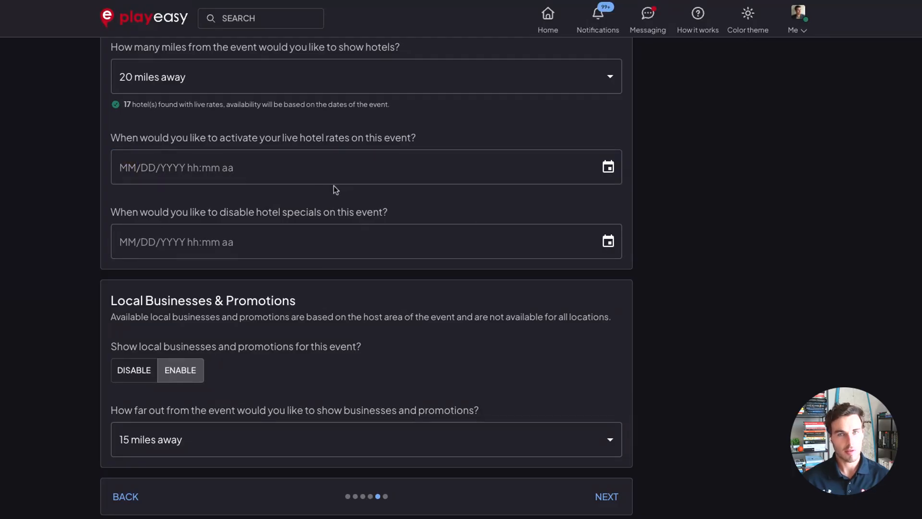
pyautogui.click(348, 191)
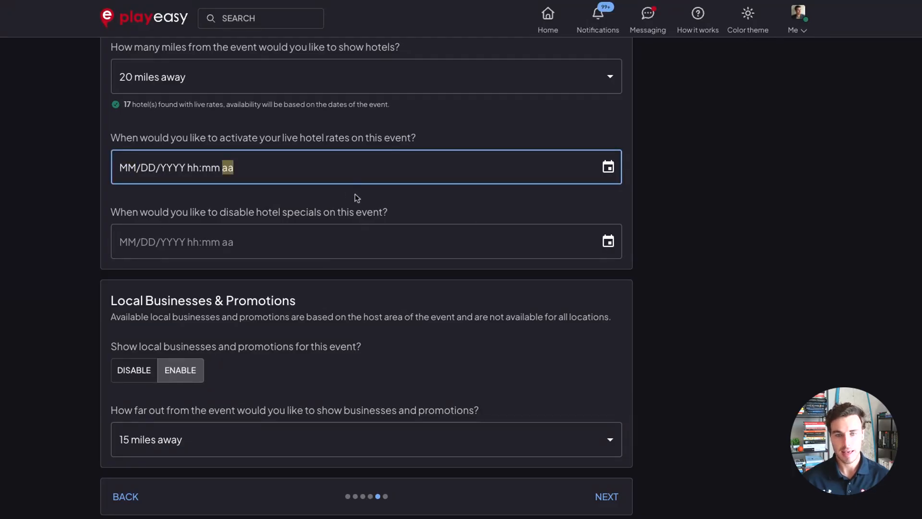
pyautogui.click(356, 196)
pyautogui.scroll(-1, 355, 201)
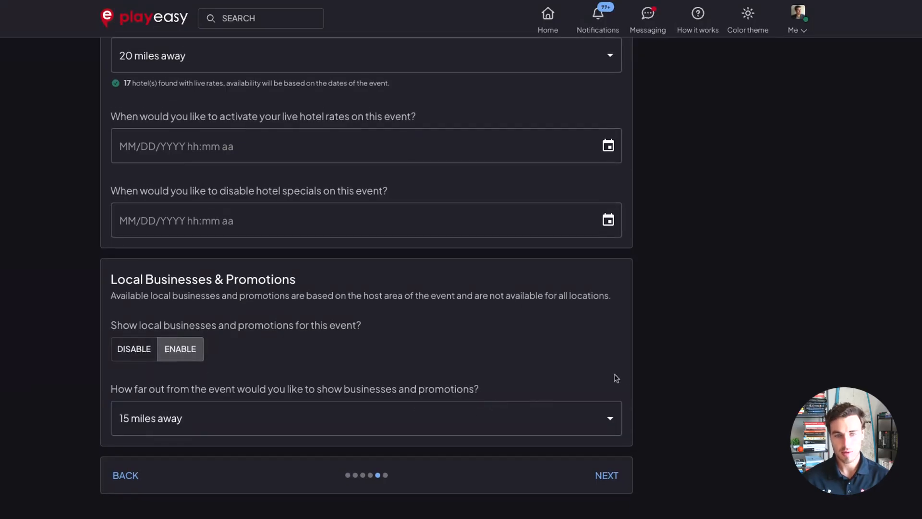
pyautogui.click(604, 476)
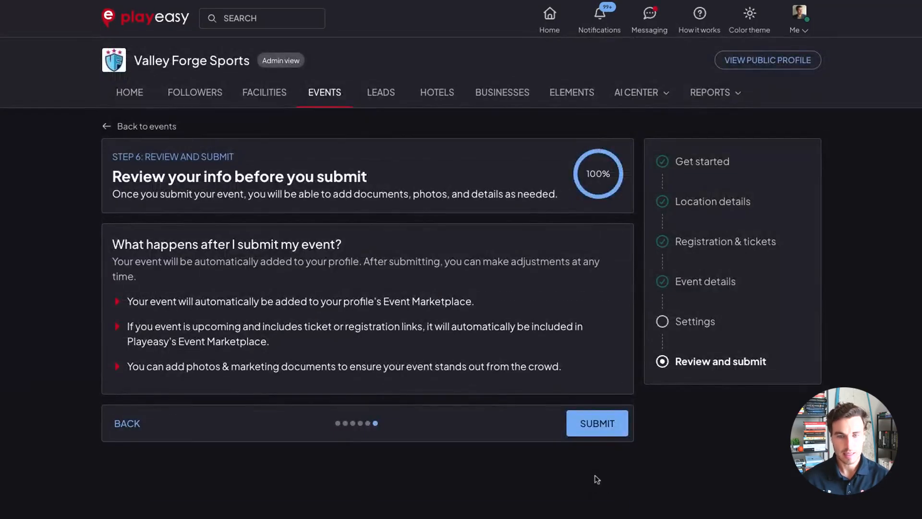
pyautogui.click(595, 422)
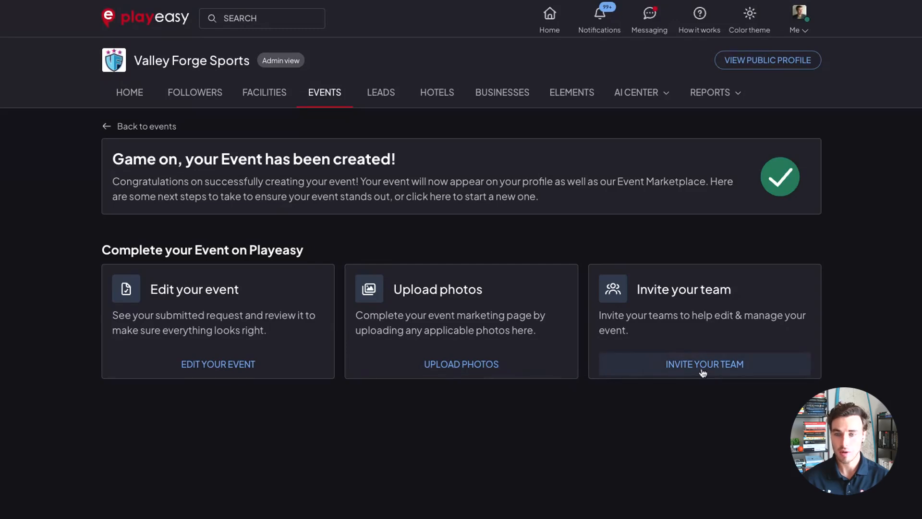
# Open the created event for editing and browse its members, photos and registration and tickets sections.
pyautogui.click(219, 369)
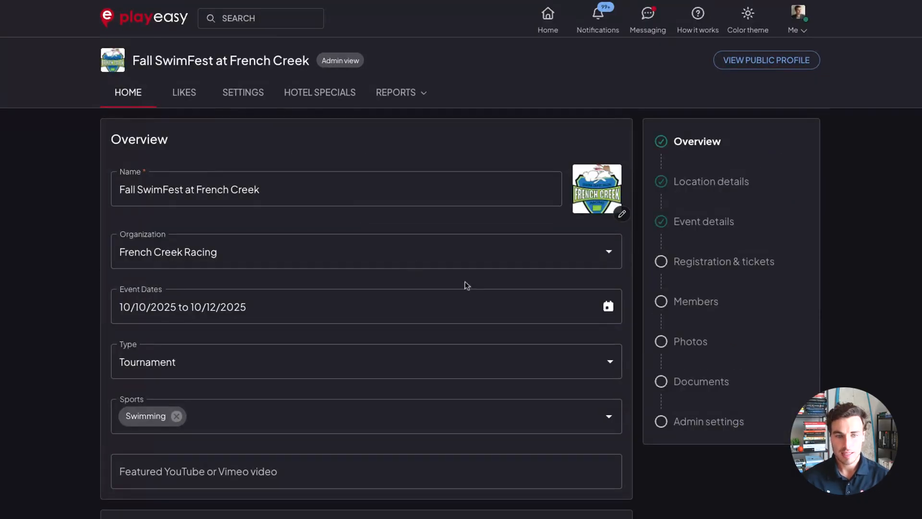
pyautogui.click(696, 302)
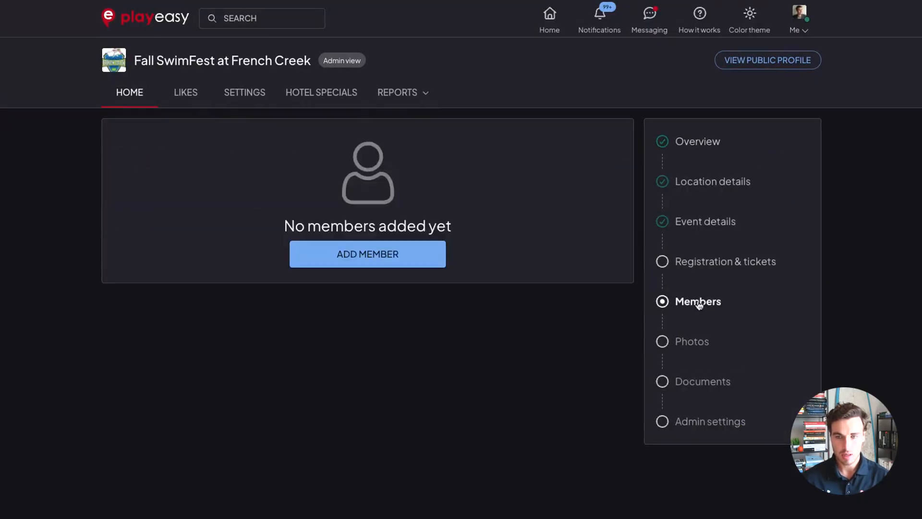
pyautogui.click(691, 341)
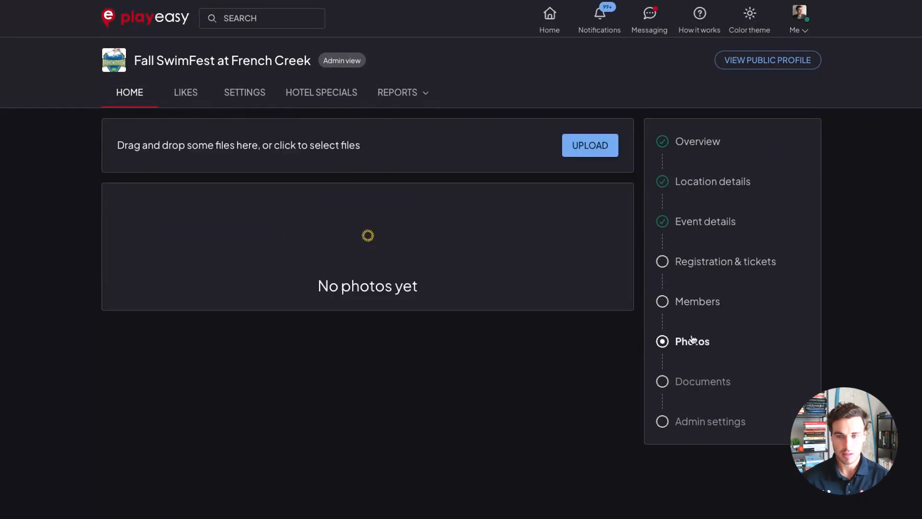
pyautogui.click(702, 264)
pyautogui.scroll(-2, 425, 288)
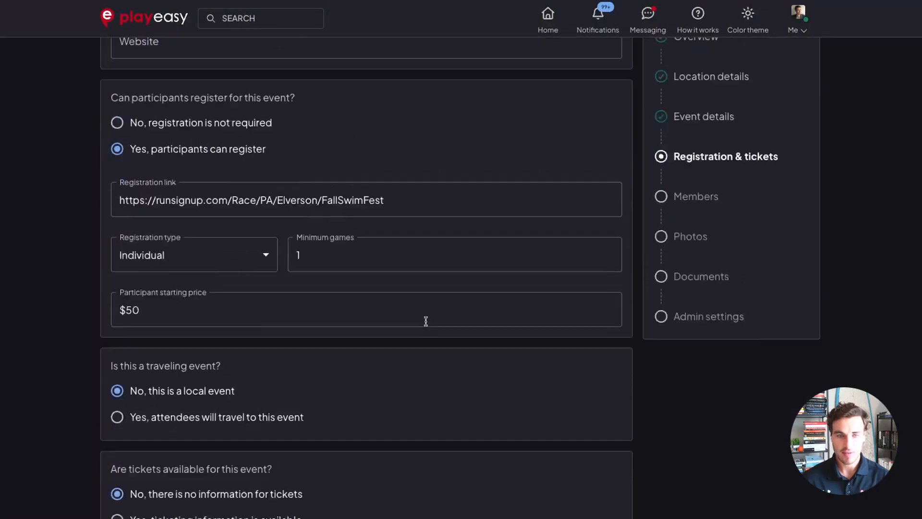
pyautogui.scroll(2, 424, 321)
pyautogui.click(333, 146)
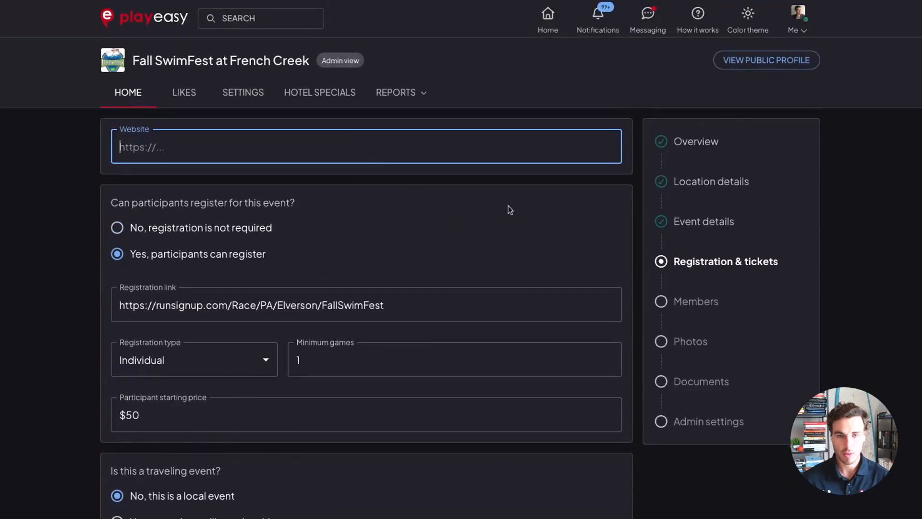
# Return to the event details step in the editor and review the attendee information and event description.
pyautogui.click(510, 207)
pyautogui.click(689, 227)
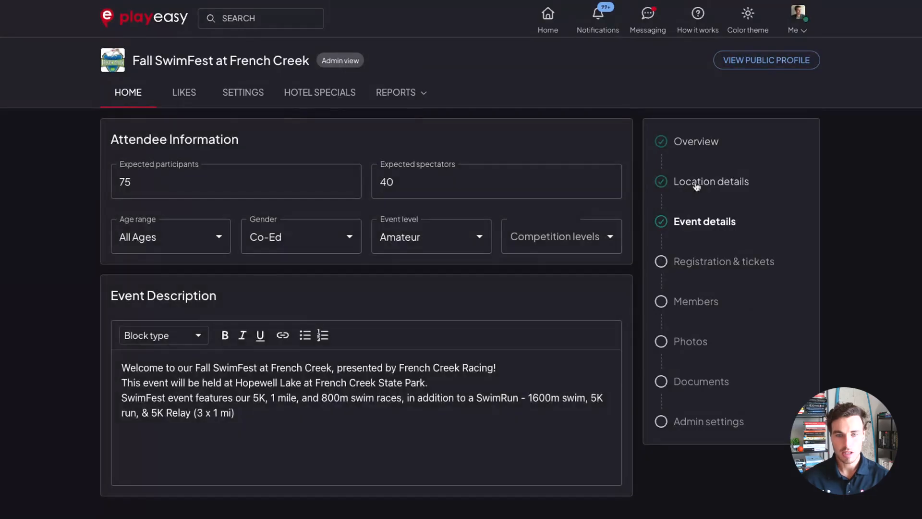
pyautogui.click(187, 338)
pyautogui.click(382, 286)
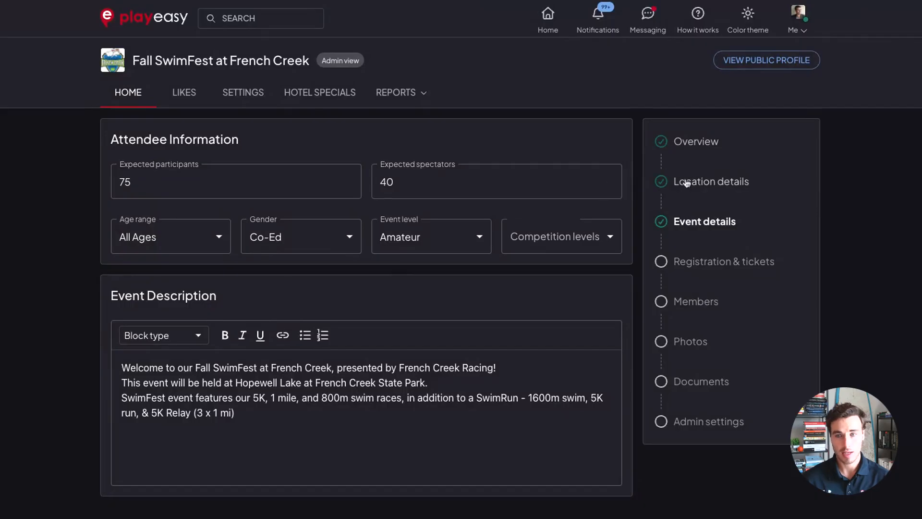
# Open the event's public profile and scroll through its overview, description and nearby places map.
pyautogui.click(747, 64)
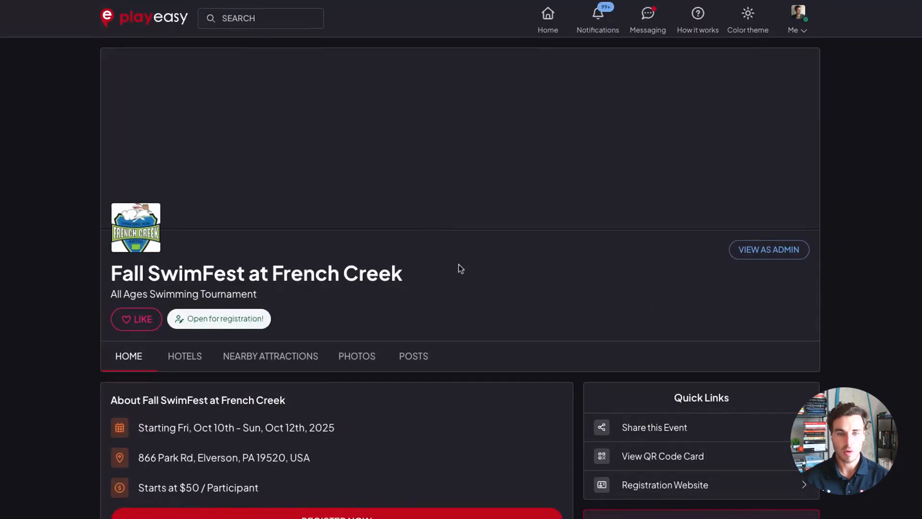
pyautogui.scroll(-3, 485, 312)
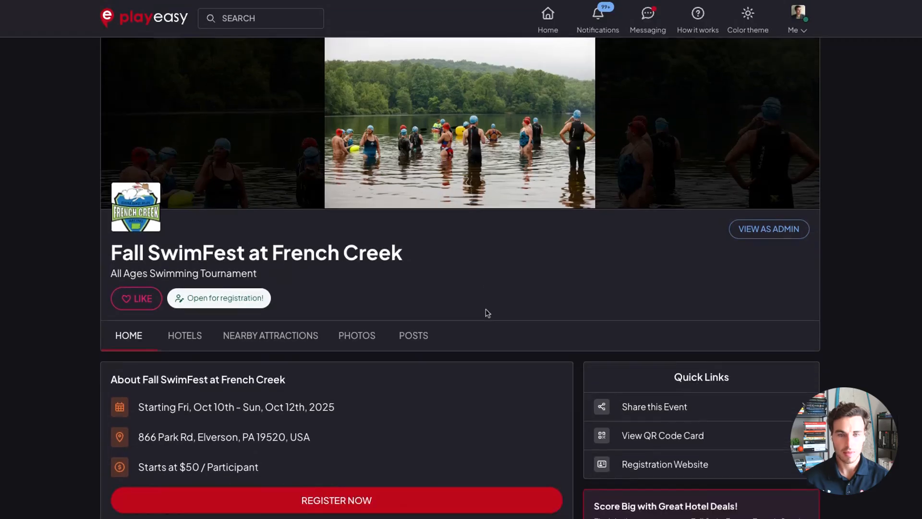
pyautogui.scroll(-3, 486, 313)
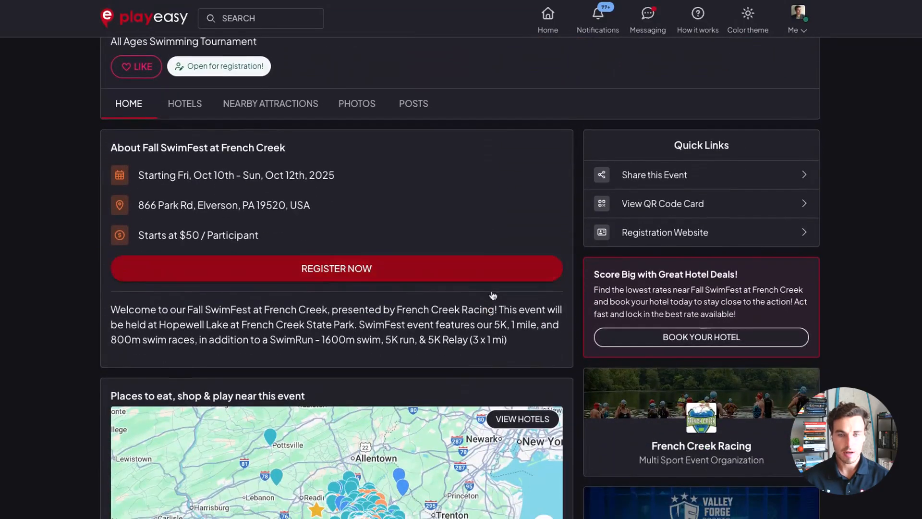
pyautogui.scroll(-3, 487, 314)
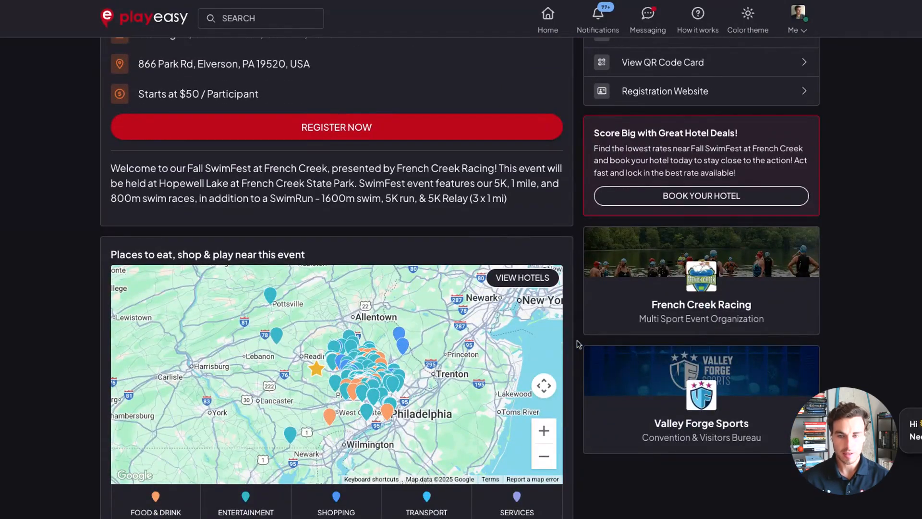
pyautogui.scroll(-1, 579, 344)
pyautogui.scroll(-2, 579, 344)
pyautogui.scroll(6, 581, 344)
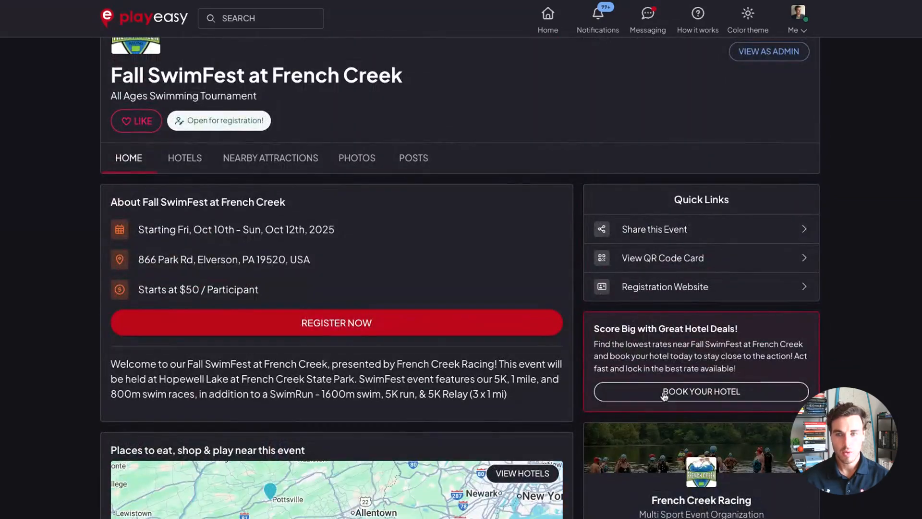
# Open the nearby hotels listing from the hotel deals card, browse the hotel results, and return to the home section.
pyautogui.click(669, 392)
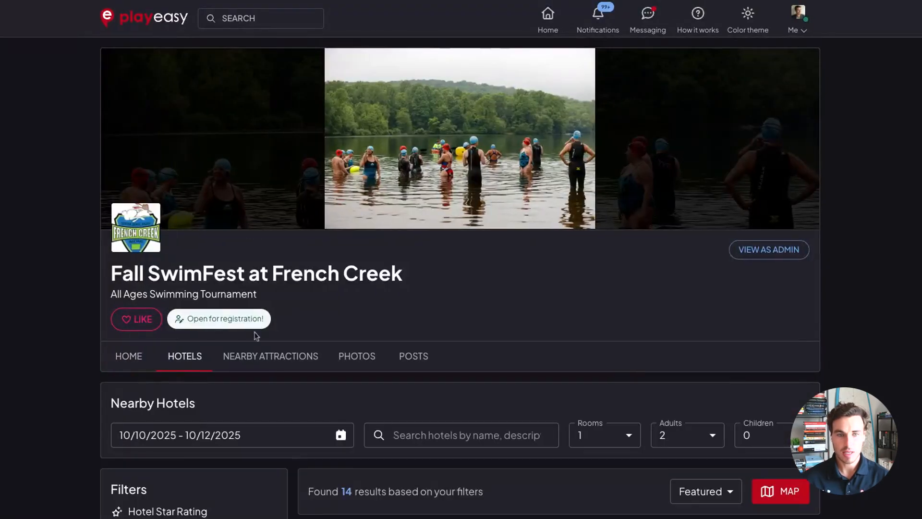
pyautogui.scroll(-2, 206, 361)
pyautogui.scroll(-6, 337, 293)
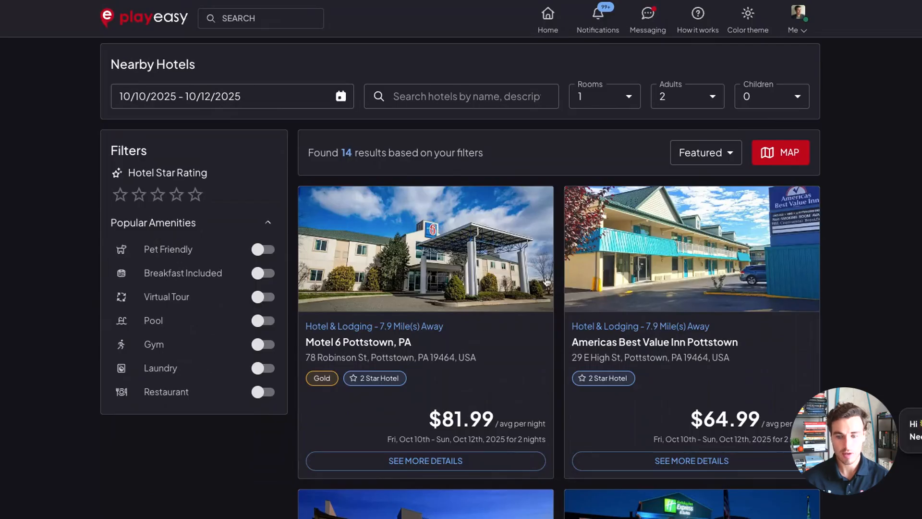
pyautogui.scroll(-1, 547, 282)
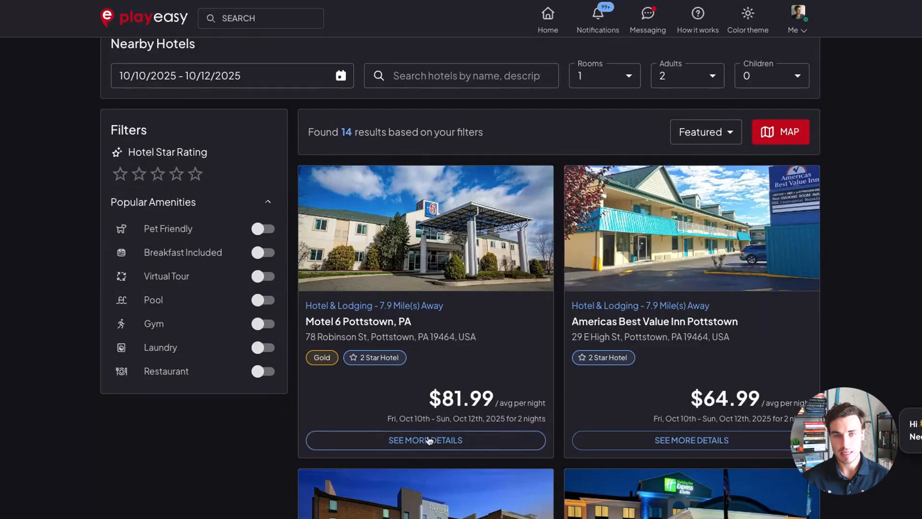
pyautogui.scroll(5, 432, 384)
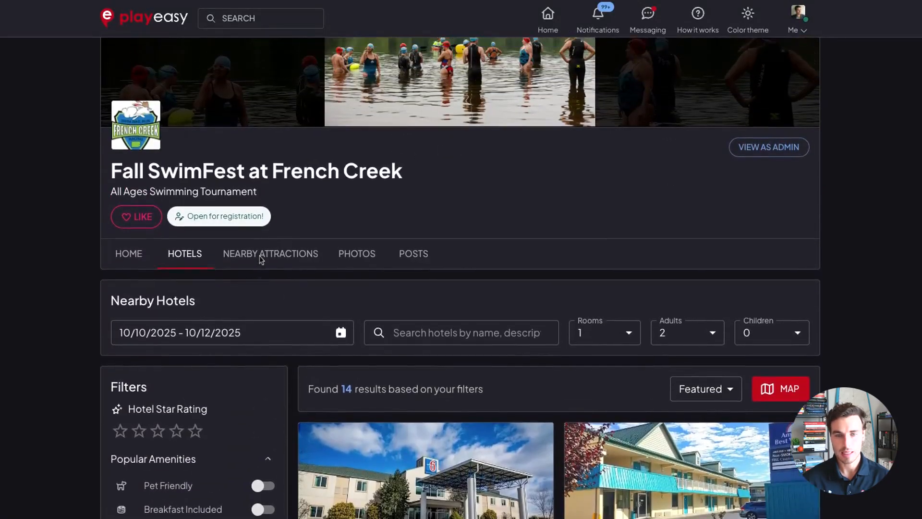
pyautogui.scroll(1, 260, 259)
pyautogui.click(142, 287)
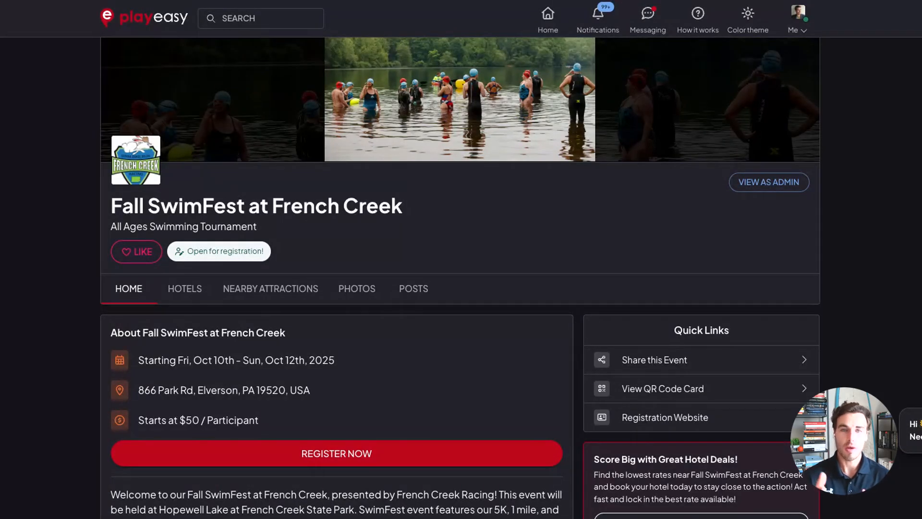
# Switch to the admin view, check the event's hotel specials section, and go back to the public profile.
pyautogui.scroll(2, 490, 258)
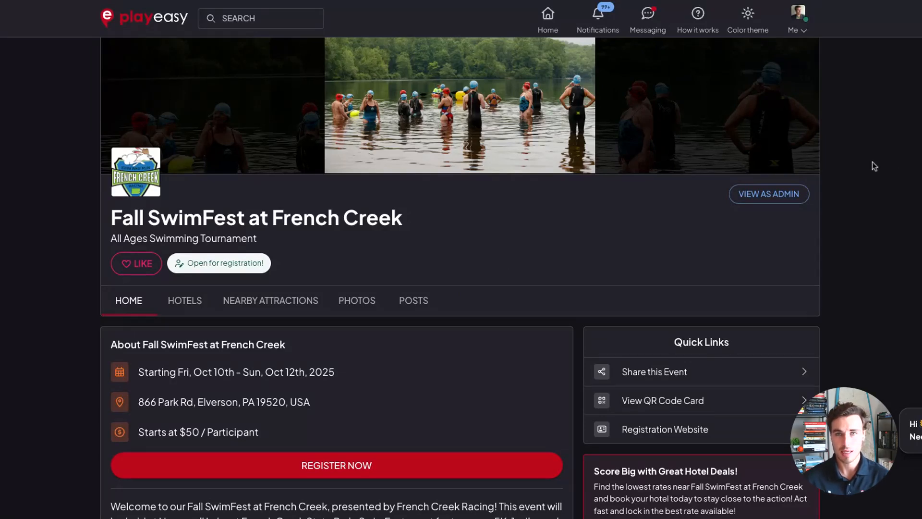
pyautogui.click(769, 194)
pyautogui.click(336, 94)
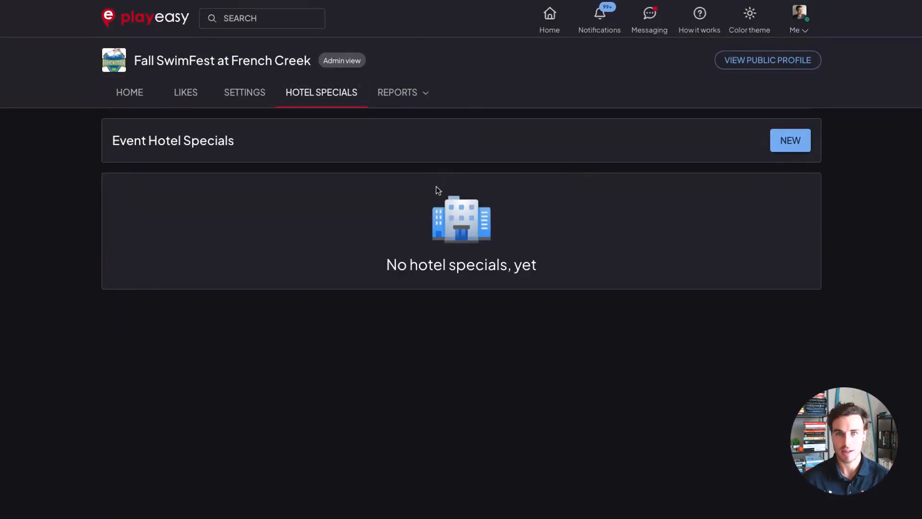
pyautogui.click(743, 60)
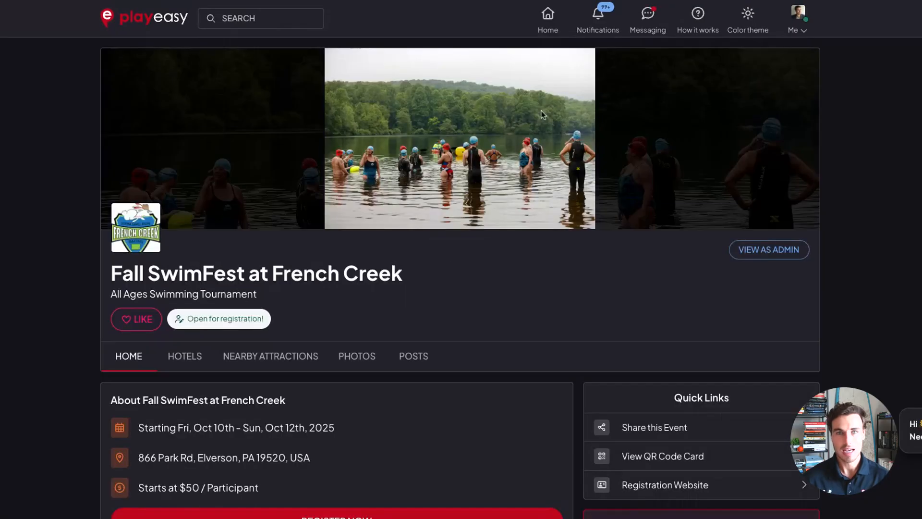